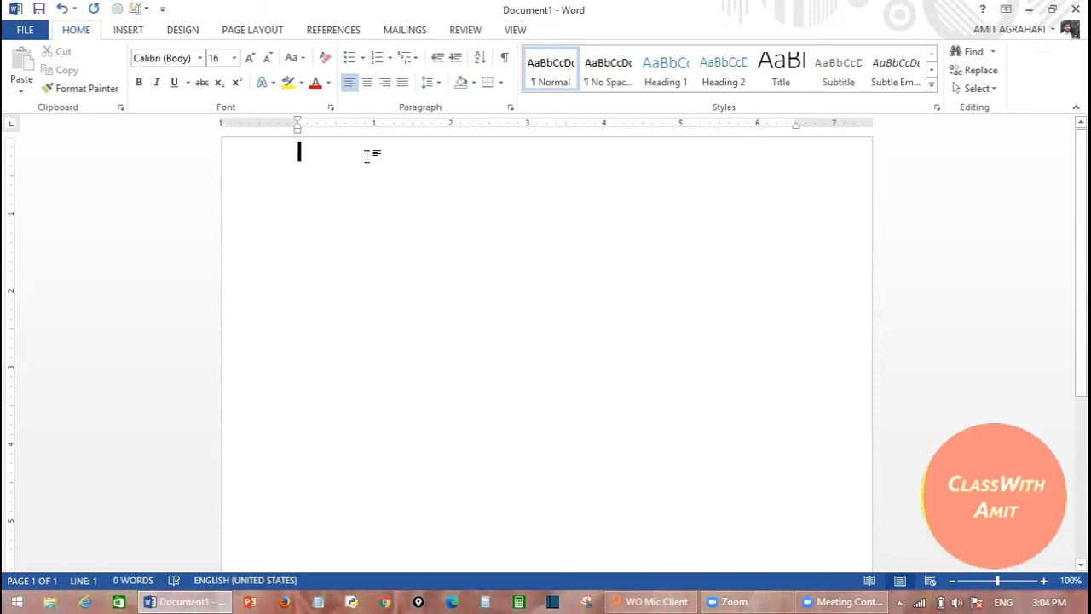
# - Insert Word's built-in sample paragraphs with =rand(), producing 239 words on one page
pyautogui.write('=rand()')
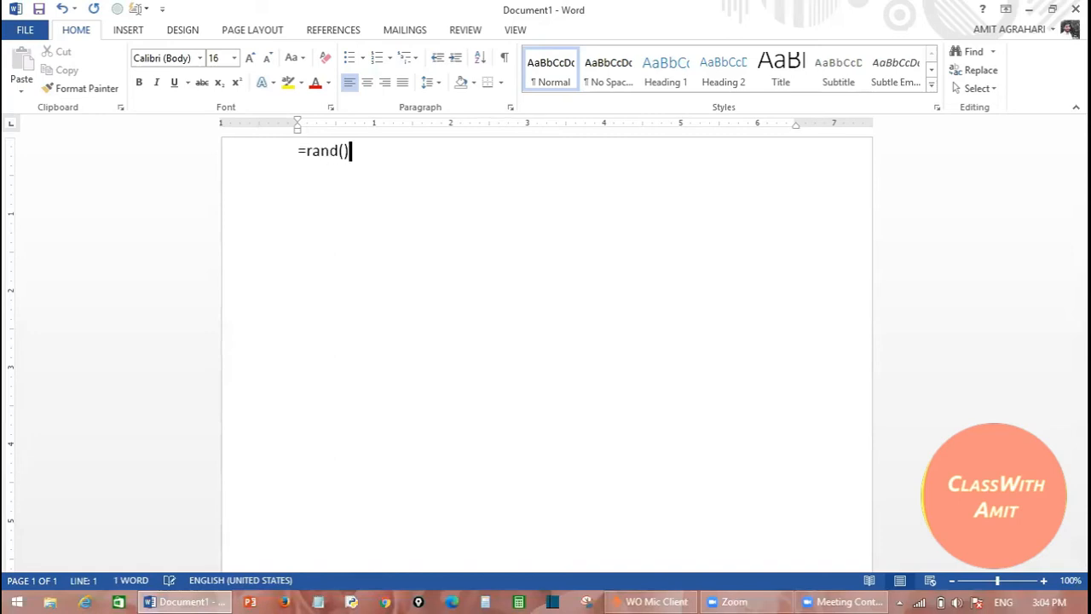
pyautogui.press('Return')
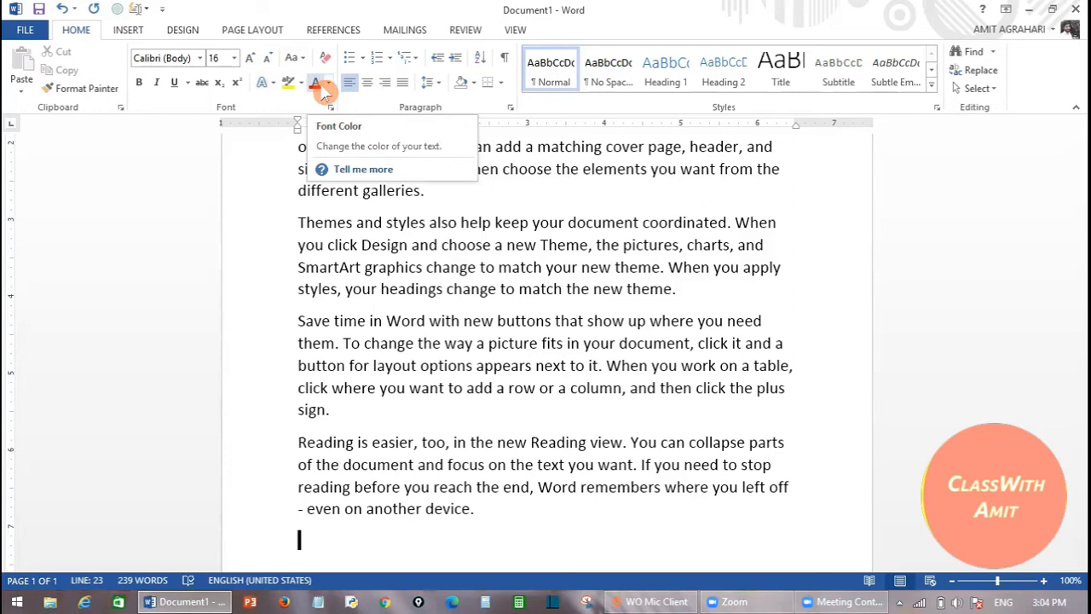
pyautogui.click(442, 195)
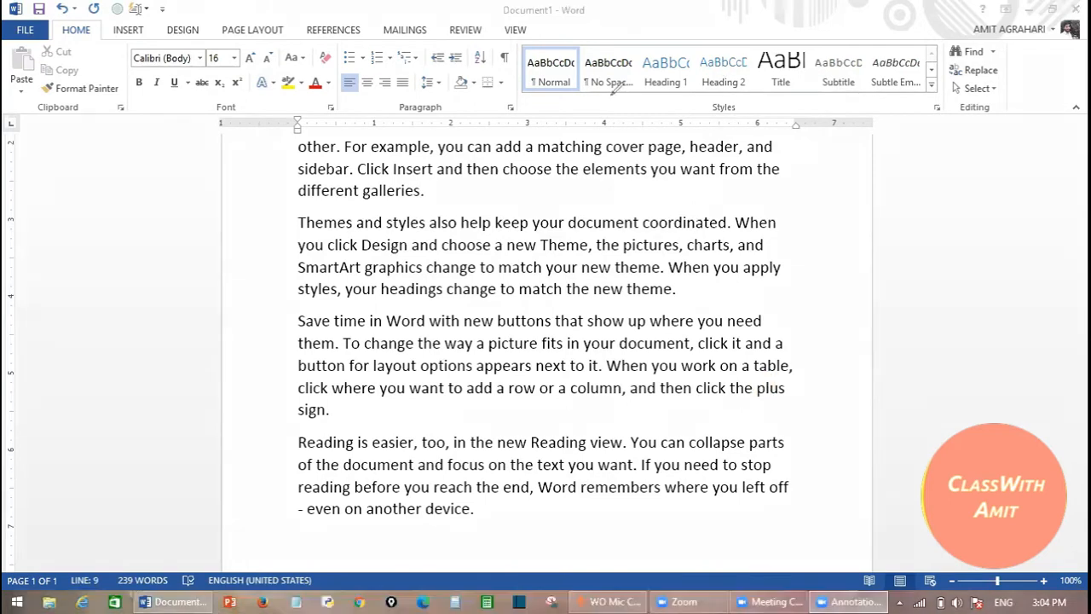
pyautogui.moveTo(543, 99)
pyautogui.mouseDown()
pyautogui.moveTo(584, 78)
pyautogui.moveTo(757, 70)
pyautogui.moveTo(797, 70)
pyautogui.moveTo(827, 96)
pyautogui.moveTo(872, 64)
pyautogui.mouseUp()
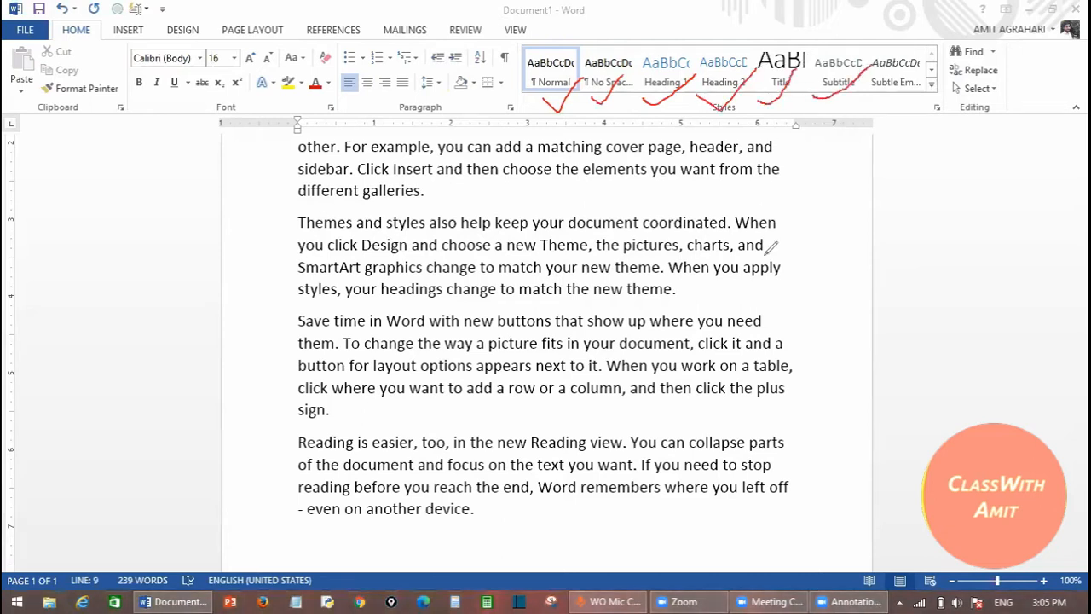
pyautogui.click(880, 416)
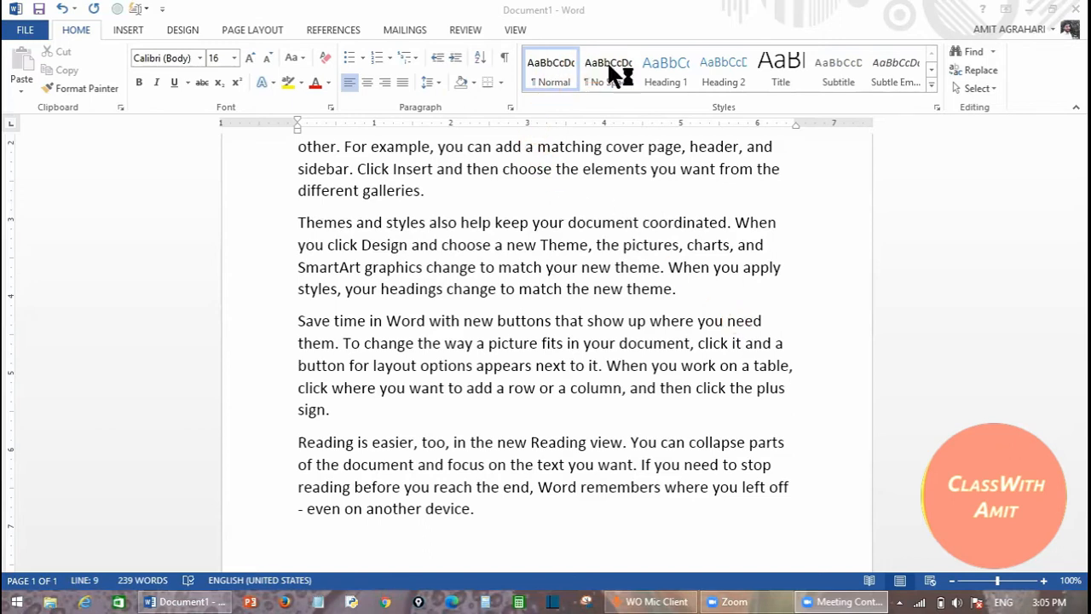
pyautogui.click(663, 72)
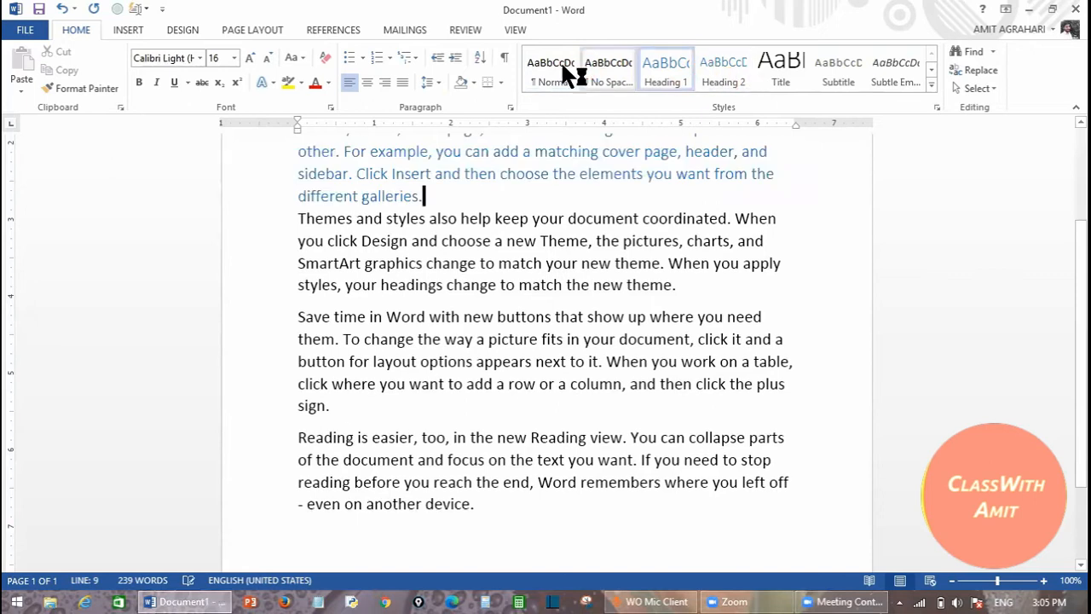
pyautogui.click(537, 77)
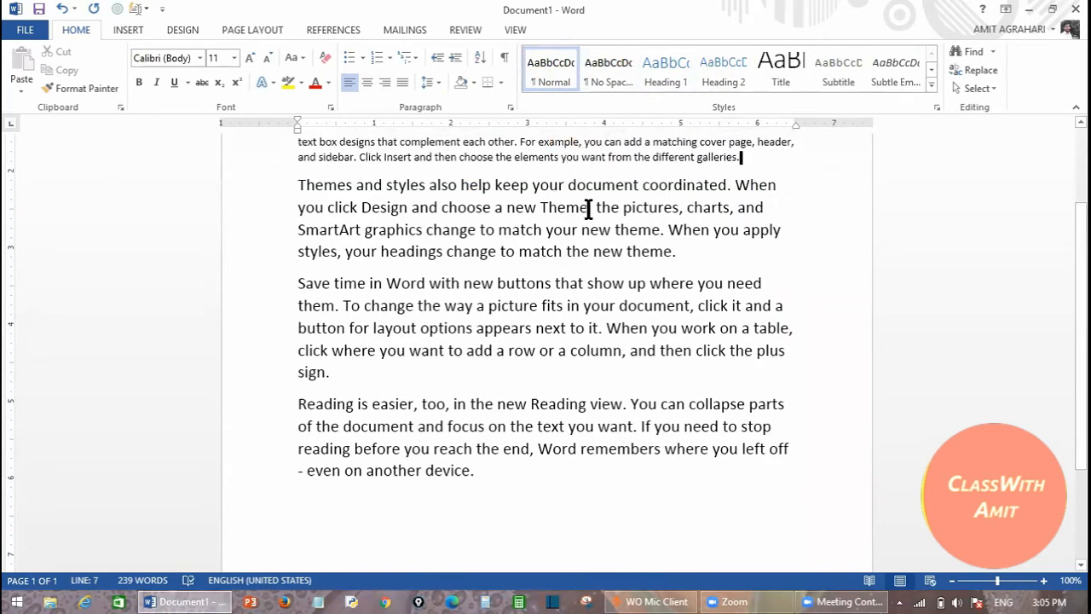
pyautogui.hotkey('ctrl', 'z')
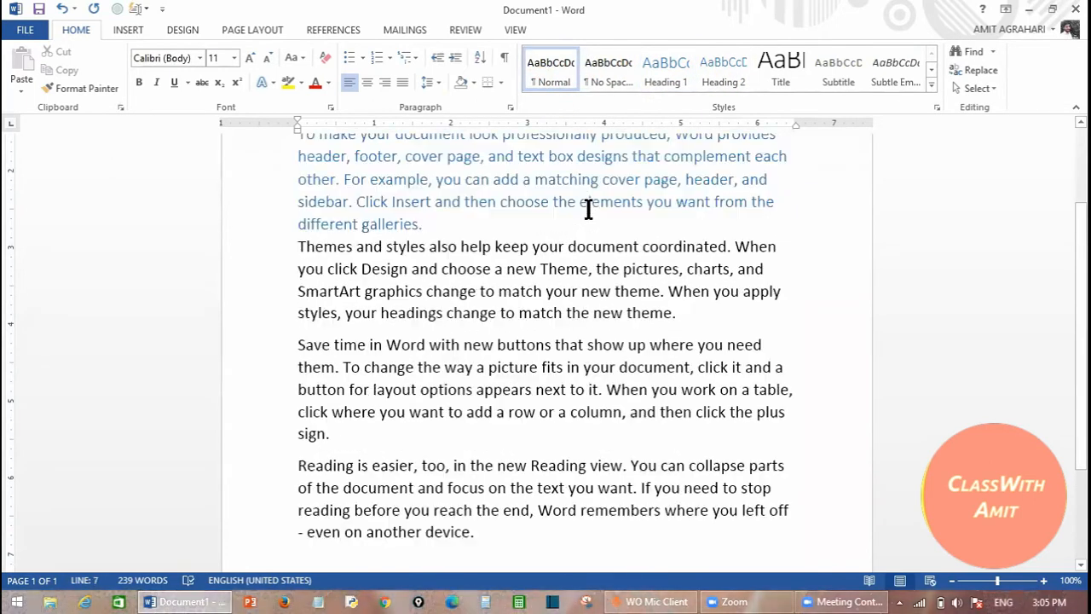
pyautogui.hotkey('ctrl', 'z')
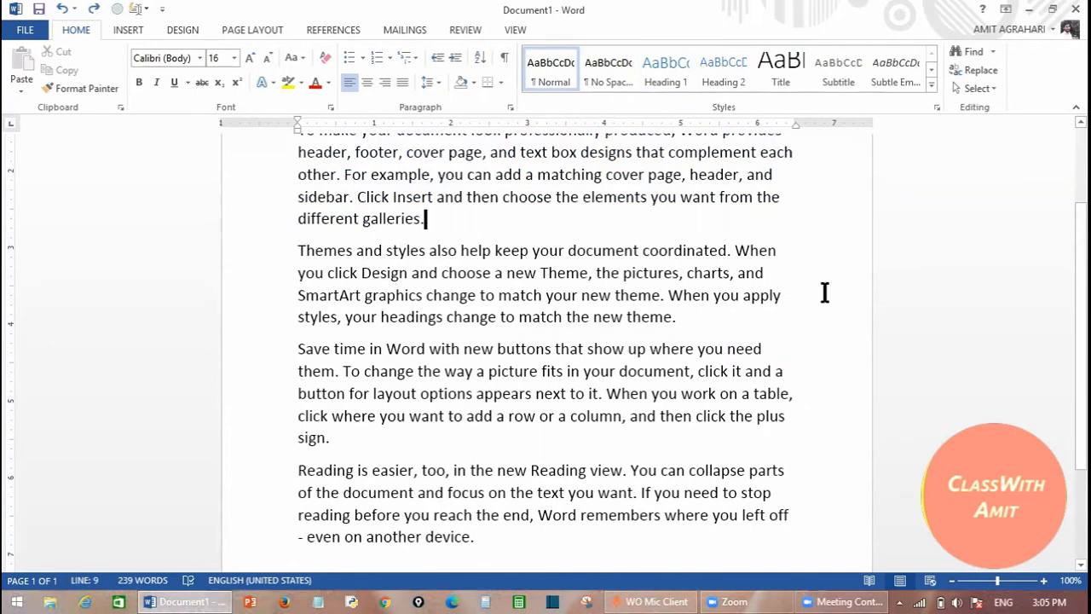
pyautogui.click(1074, 155)
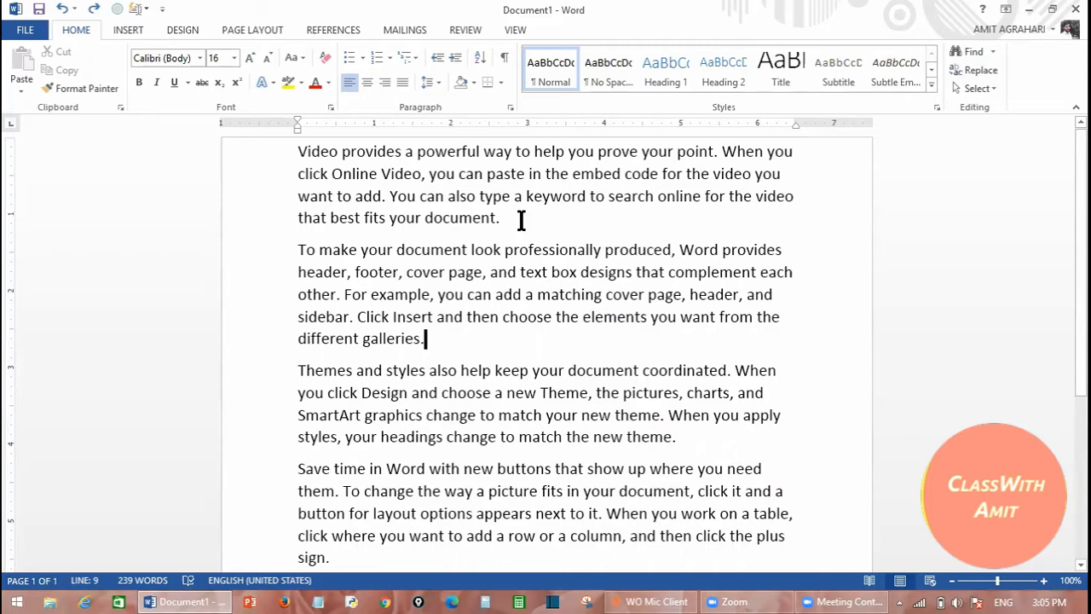
# - Select the first paragraph, try the Heading 2 style on it, then undo it
pyautogui.moveTo(515, 218); pyautogui.dragTo(324, 153)
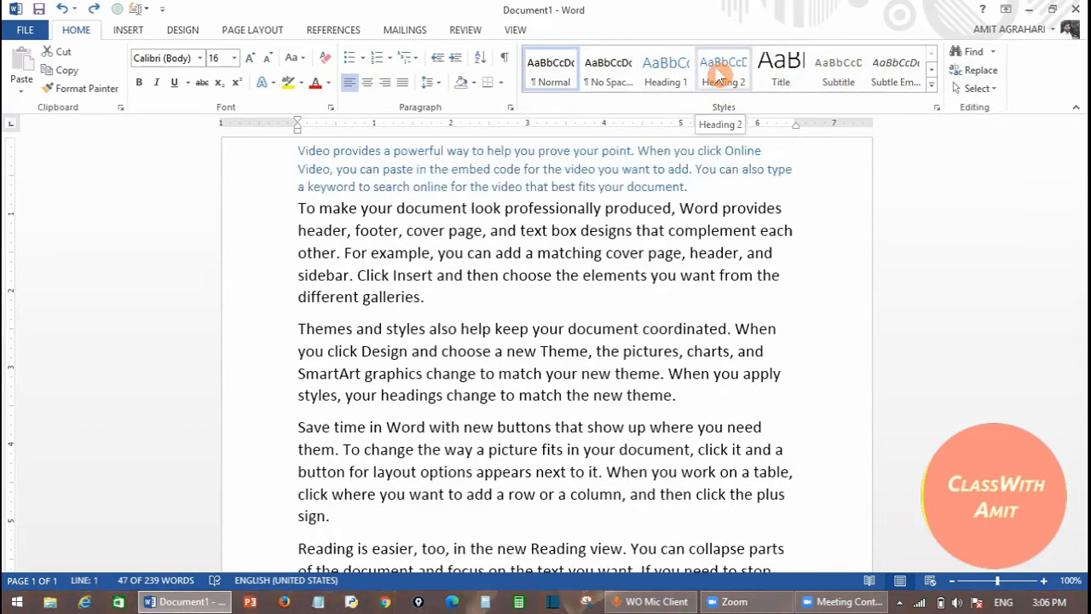
pyautogui.click(719, 75)
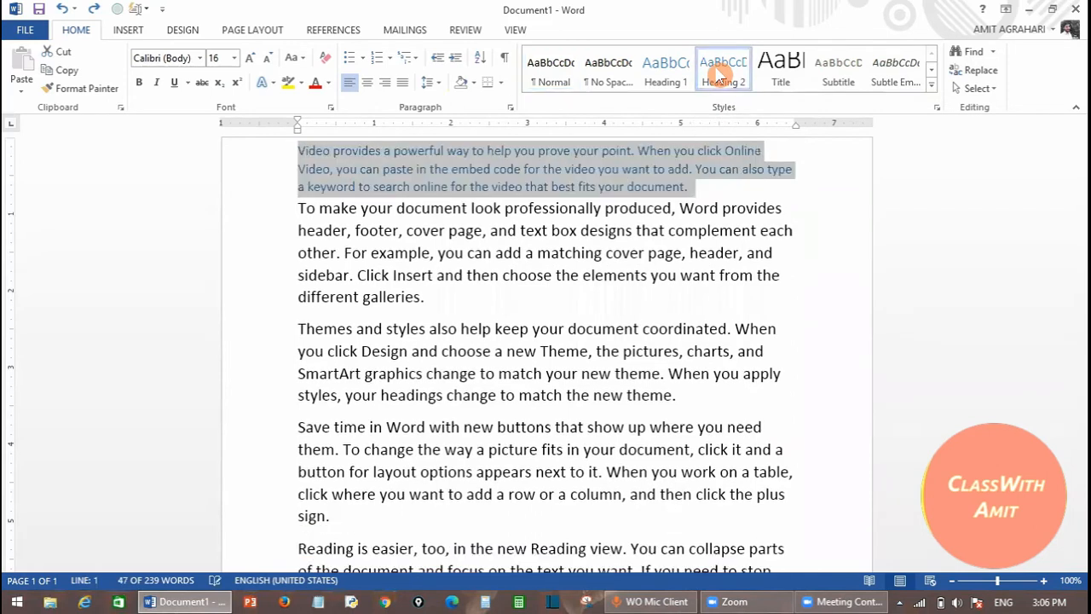
pyautogui.click(716, 198)
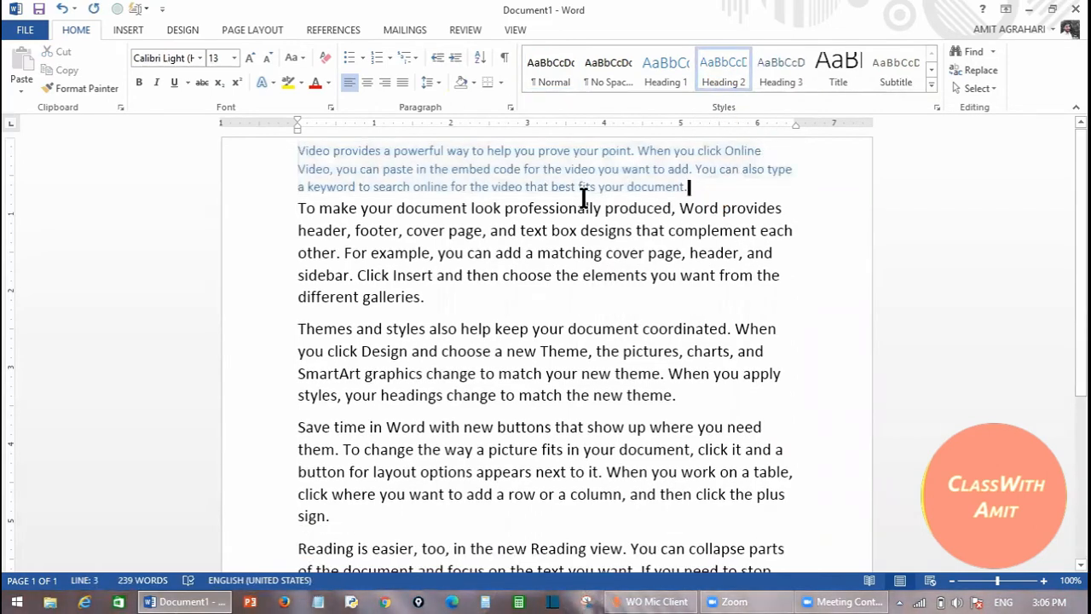
pyautogui.click(721, 68)
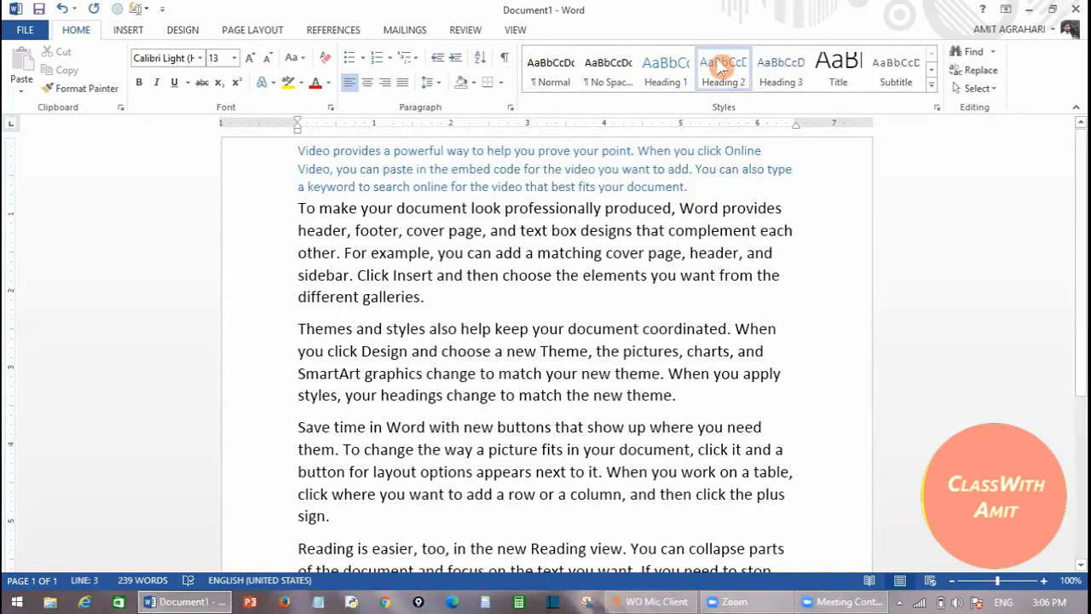
pyautogui.click(727, 83)
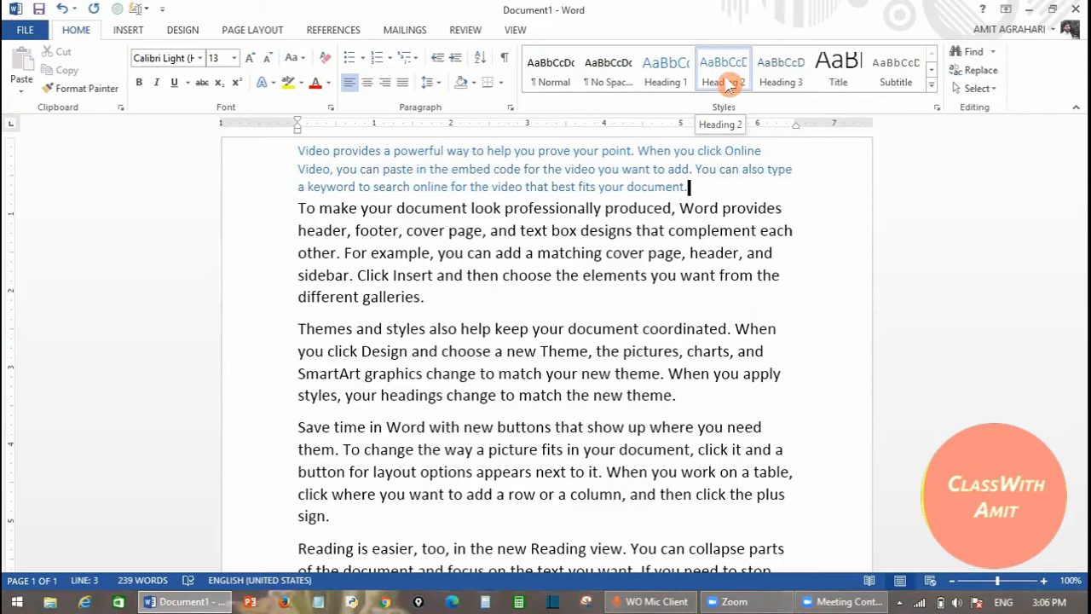
pyautogui.hotkey('ctrl', 'z')
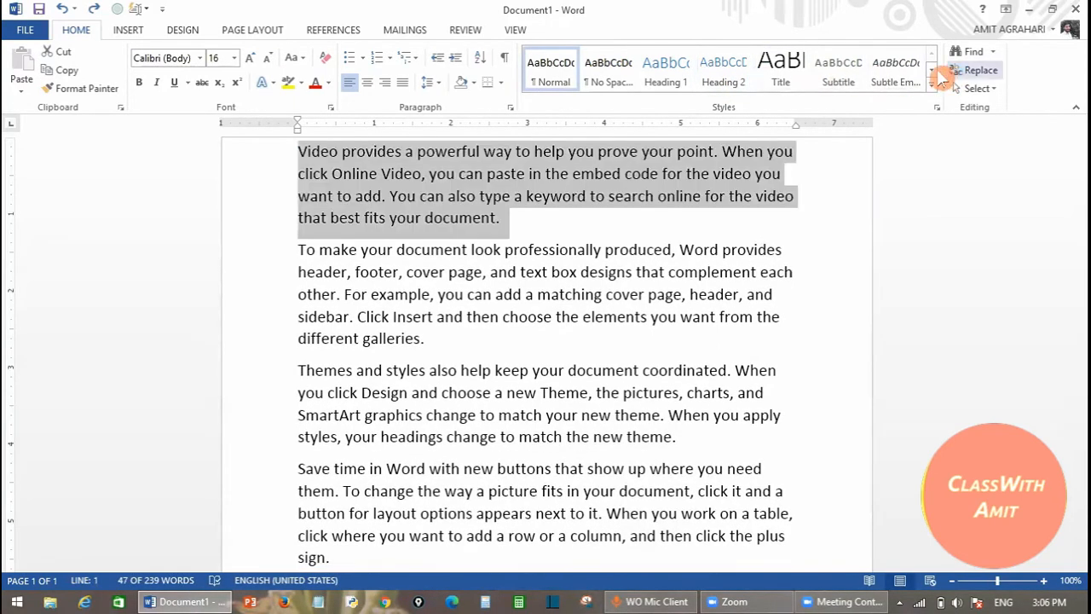
# - Apply the Normal style from the Styles gallery, making the paragraph Calibri (Body) 11 pt
pyautogui.click(933, 72)
pyautogui.click(932, 71)
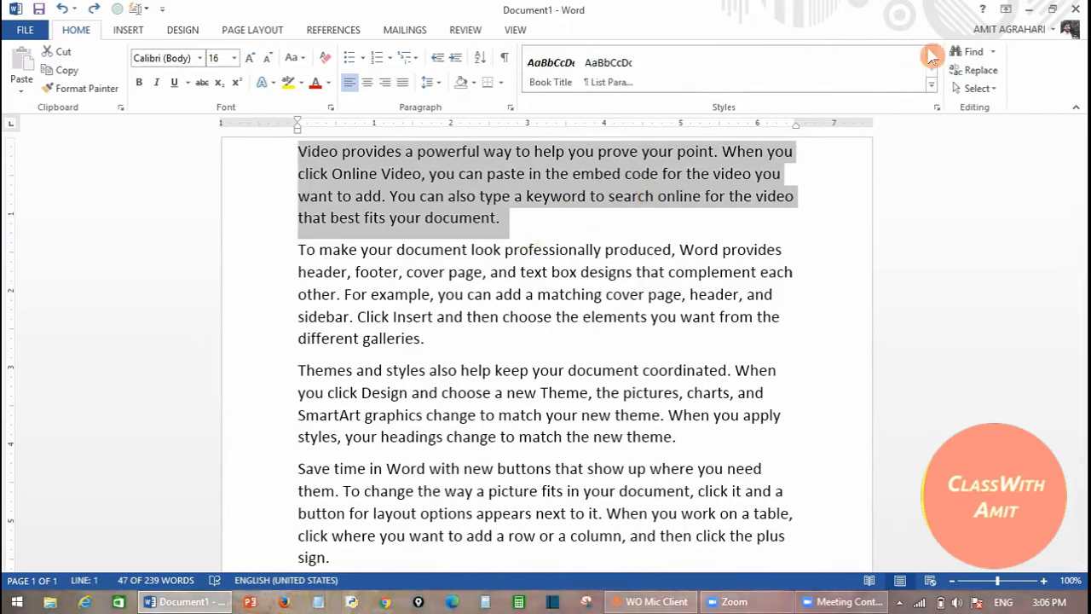
pyautogui.click(932, 54)
pyautogui.click(932, 53)
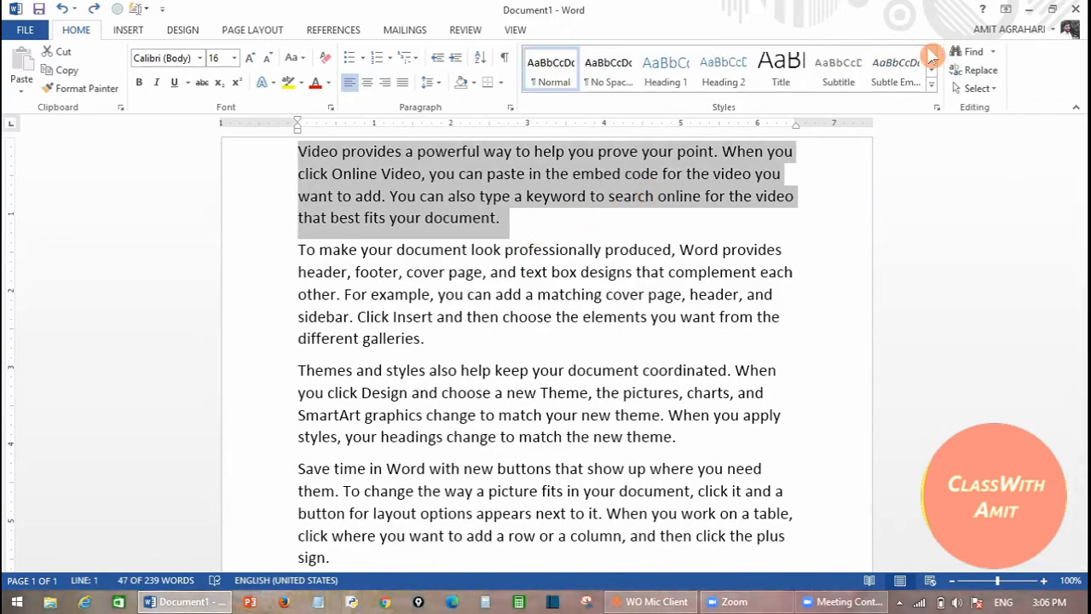
pyautogui.click(538, 82)
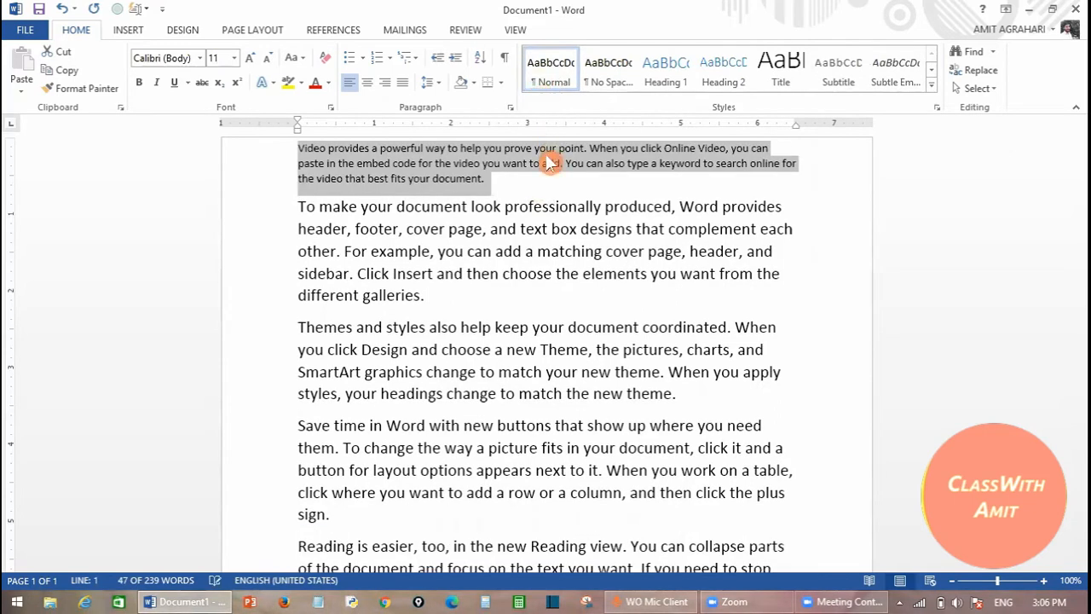
# - Undo the Normal style, then make the opening paragraph bold, italic, 20 pt and red
pyautogui.hotkey('ctrl', 'z')
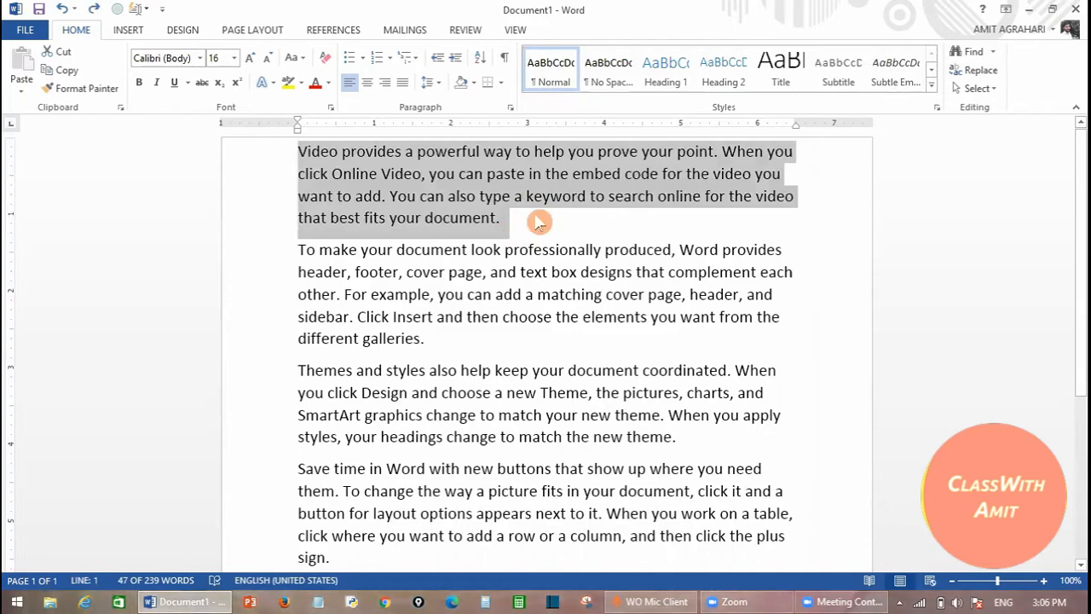
pyautogui.click(140, 83)
pyautogui.click(156, 82)
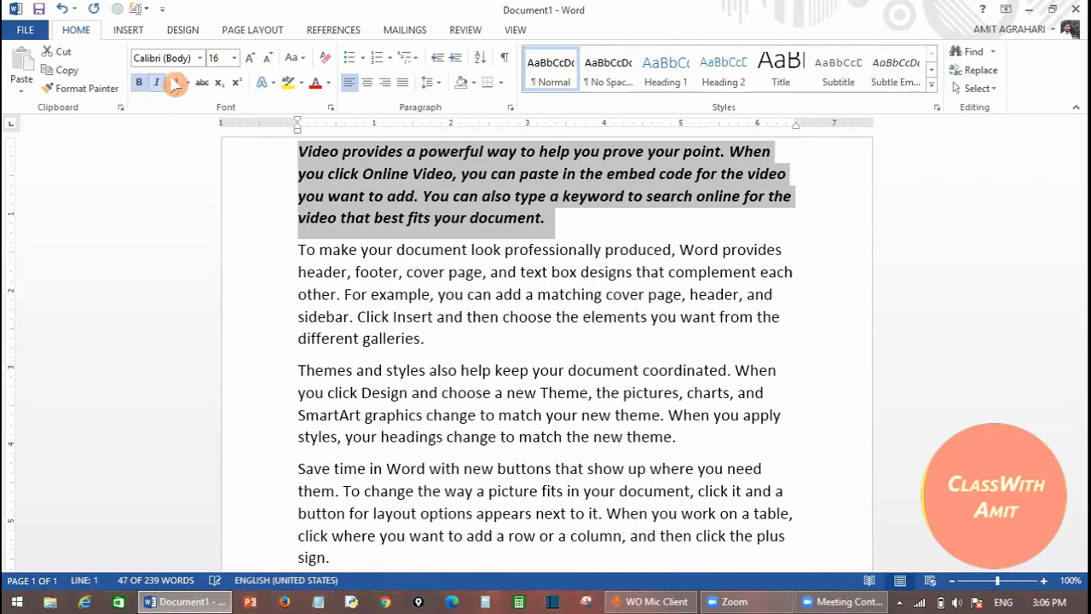
pyautogui.click(249, 58)
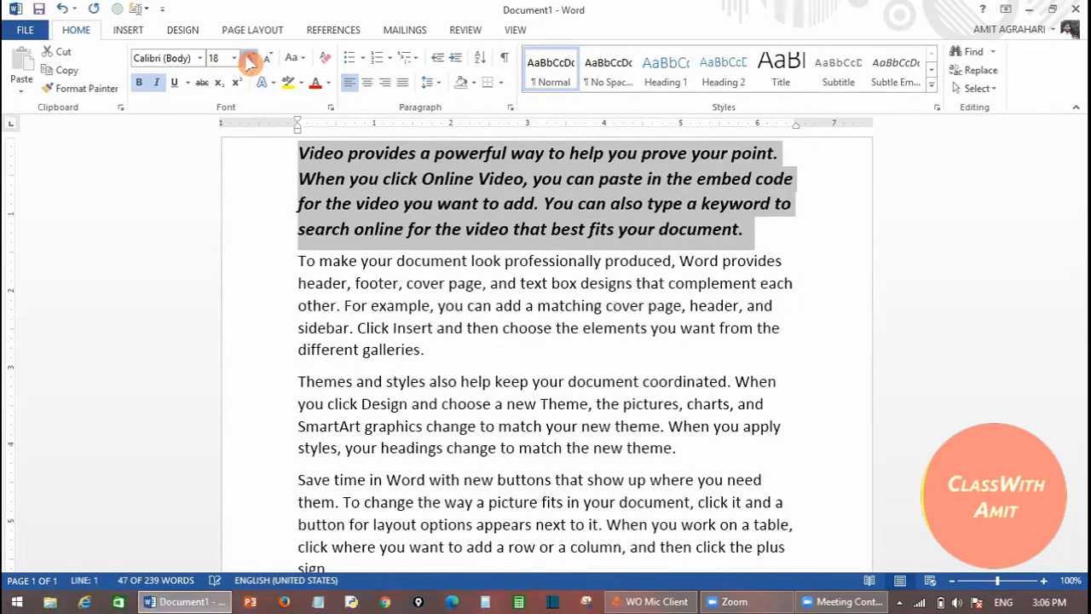
pyautogui.click(249, 58)
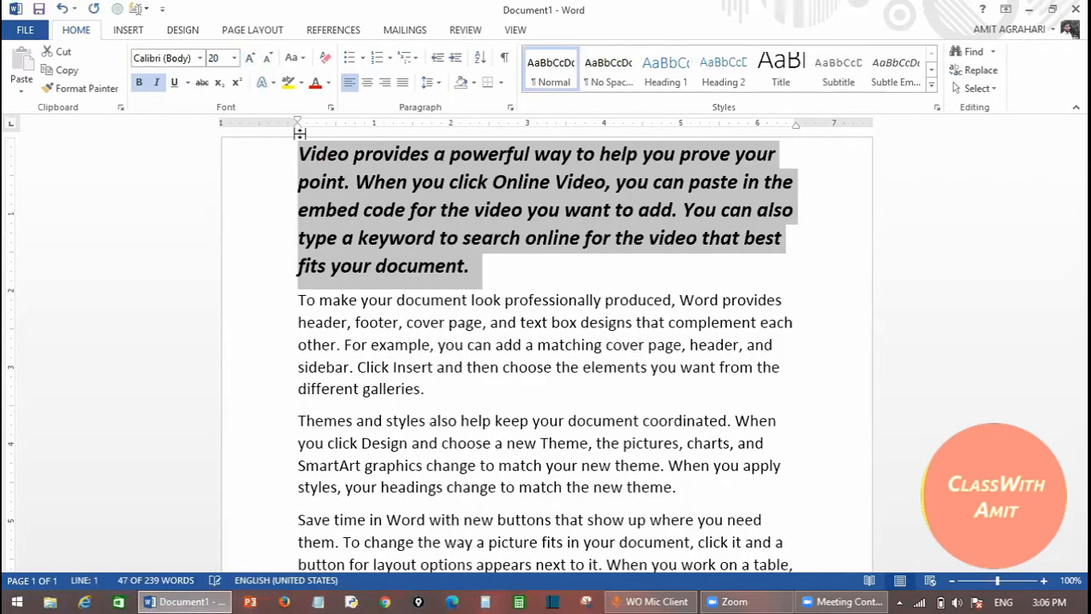
pyautogui.click(327, 82)
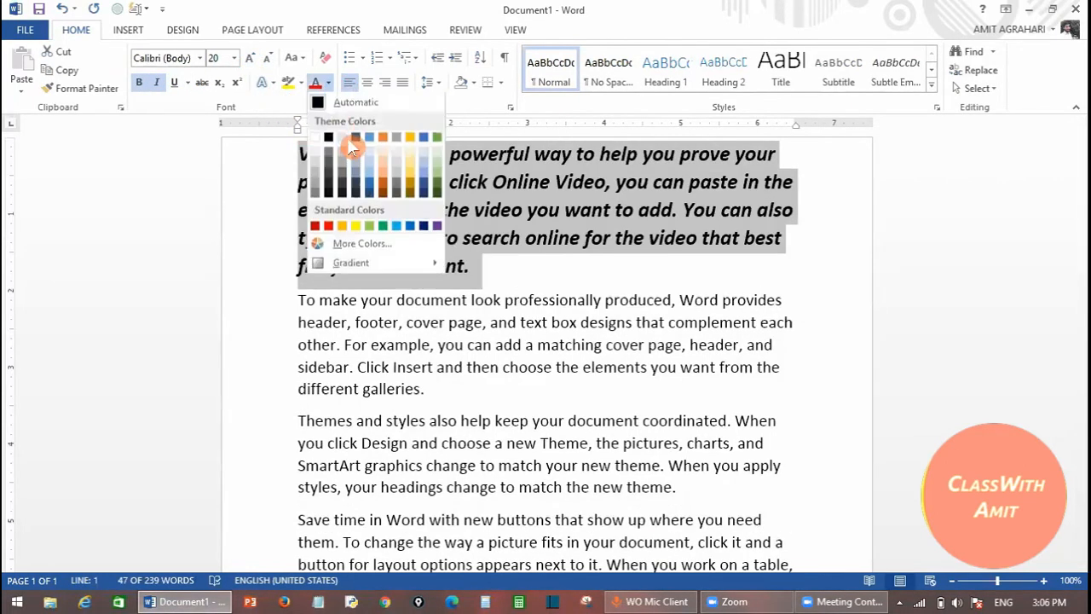
pyautogui.click(329, 228)
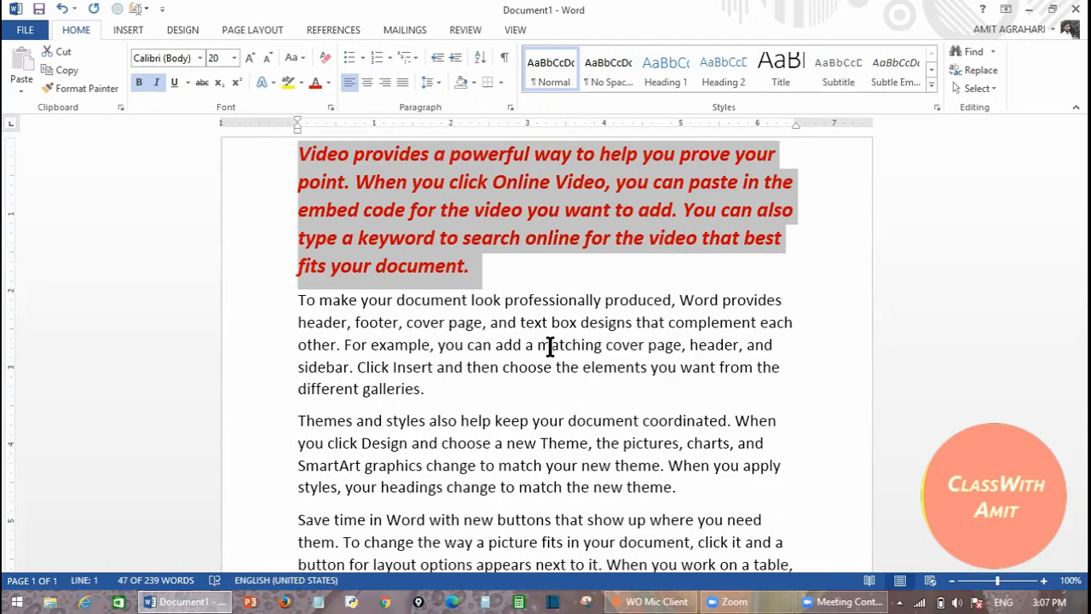
# - Pick up the red paragraph's formatting and expand the full Styles gallery list
pyautogui.click(82, 88)
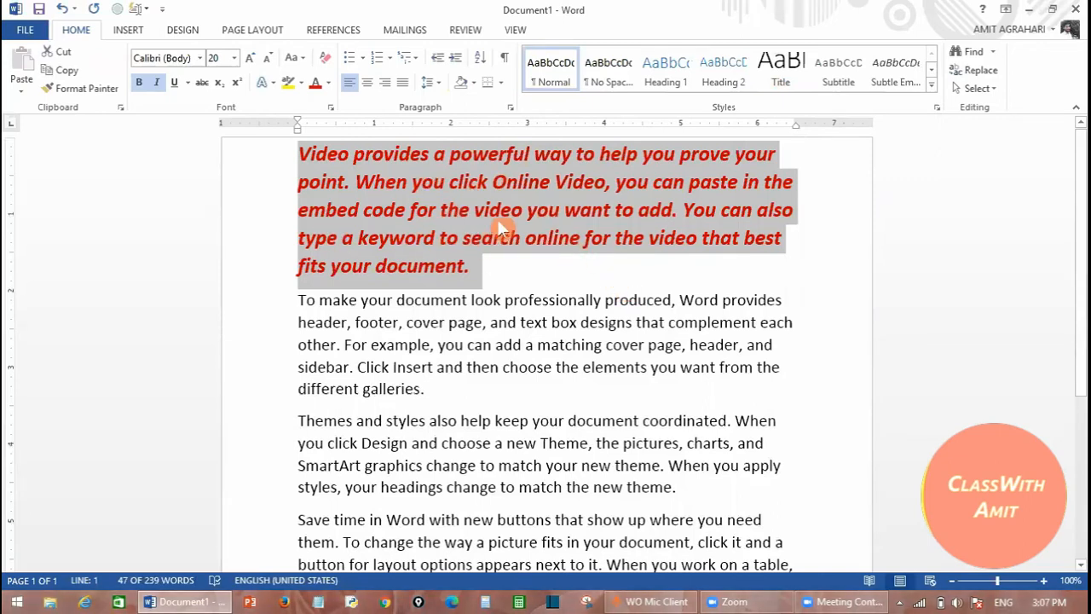
pyautogui.click(932, 71)
pyautogui.click(931, 71)
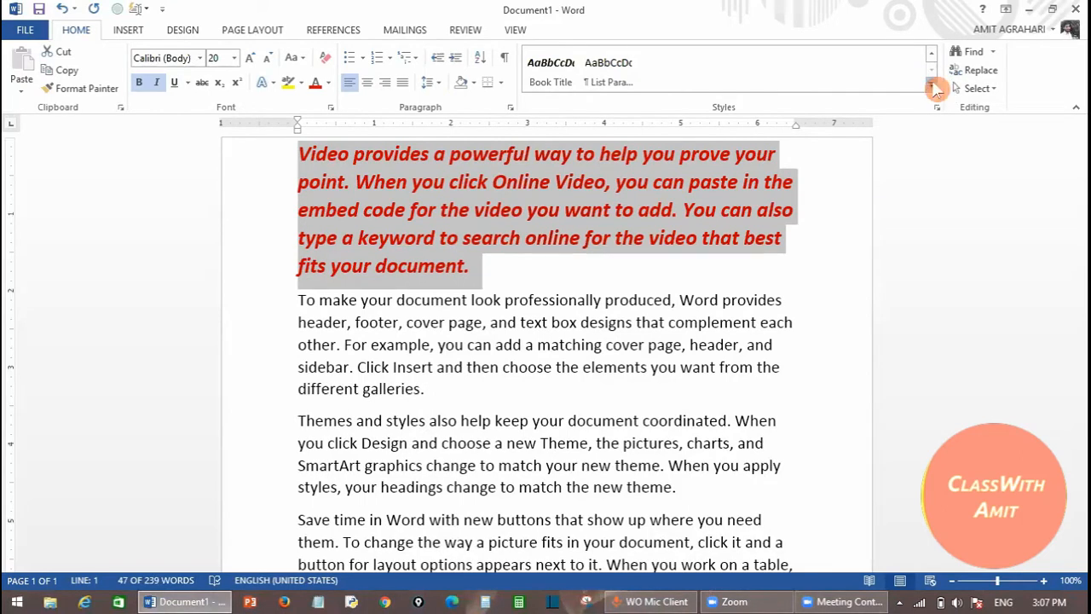
pyautogui.click(933, 88)
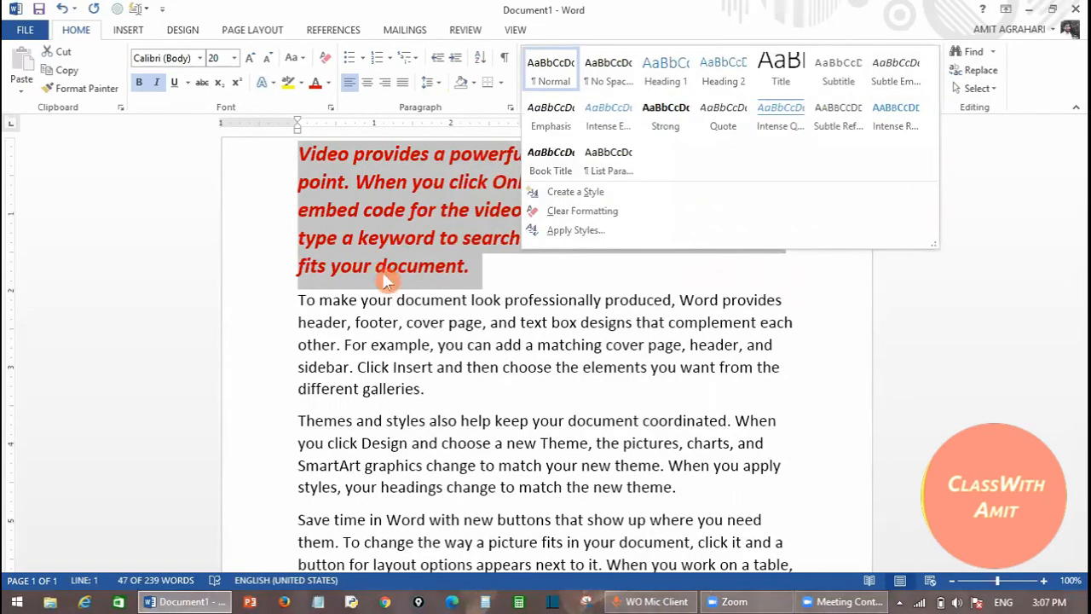
pyautogui.press('Escape')
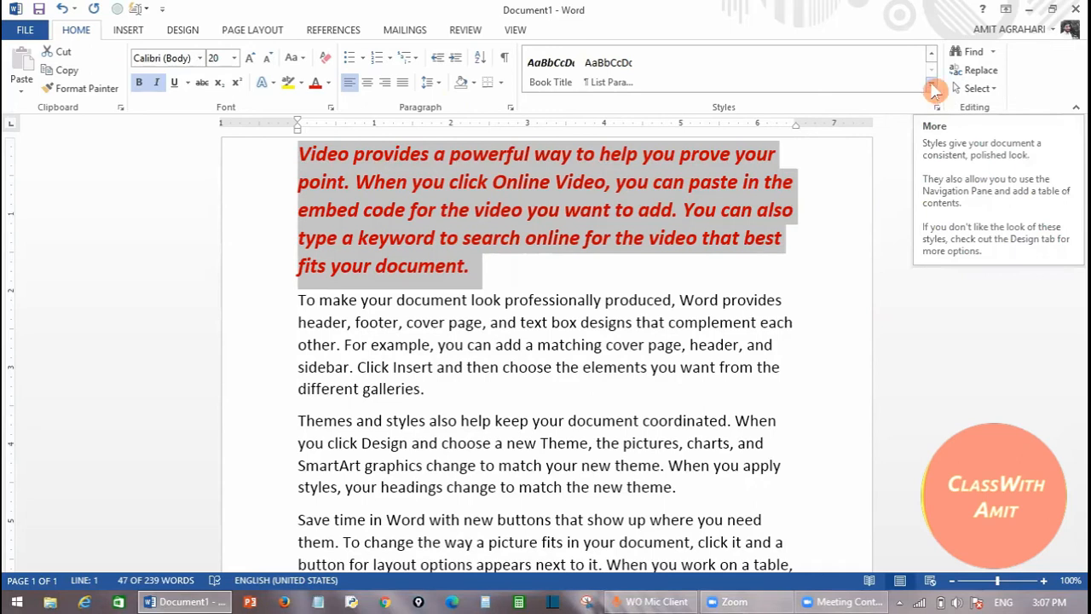
pyautogui.click(932, 89)
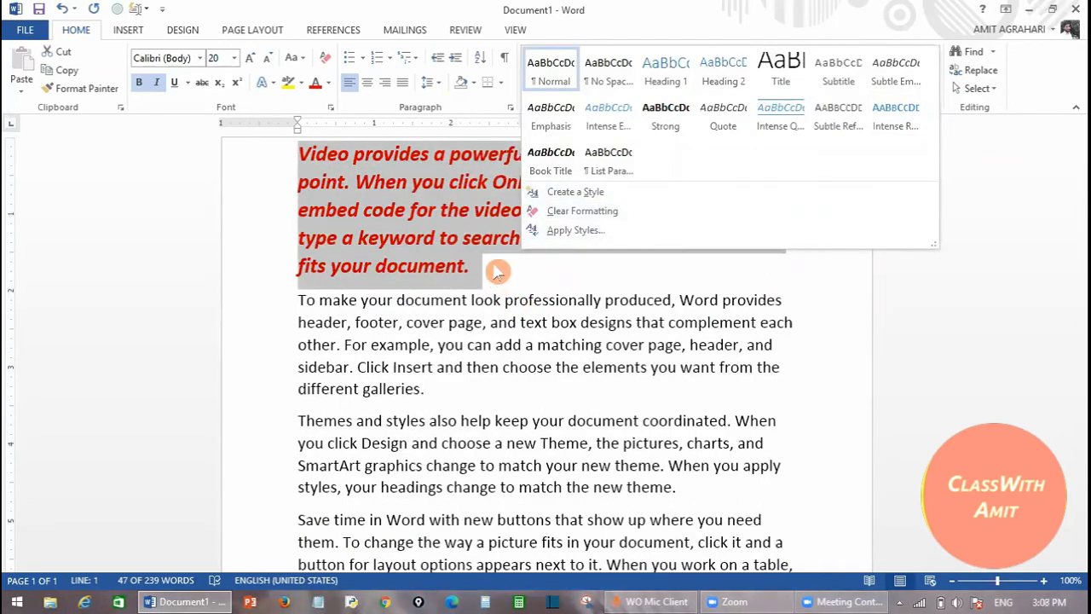
# - Create a new style from the red paragraph named 'mystyle', showing its full formatting properties
pyautogui.click(594, 192)
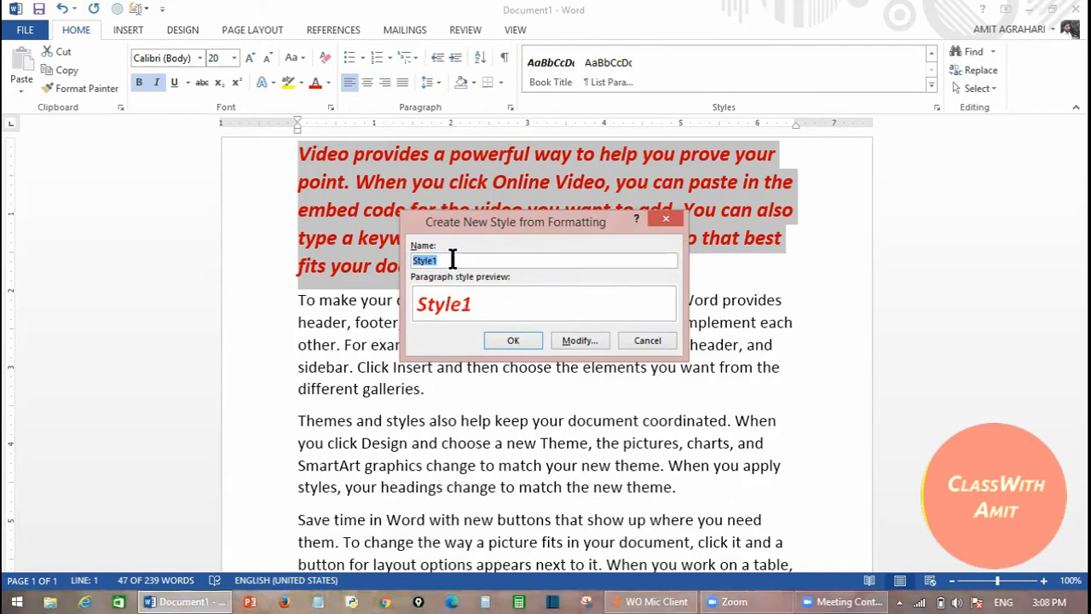
pyautogui.press('BackSpace')
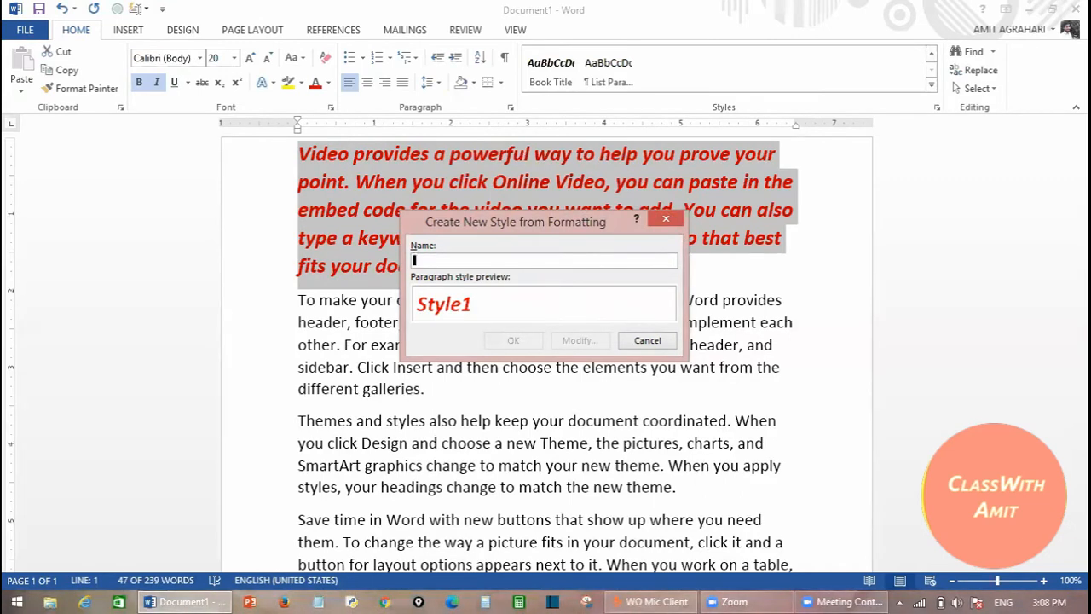
pyautogui.write('mystyle')
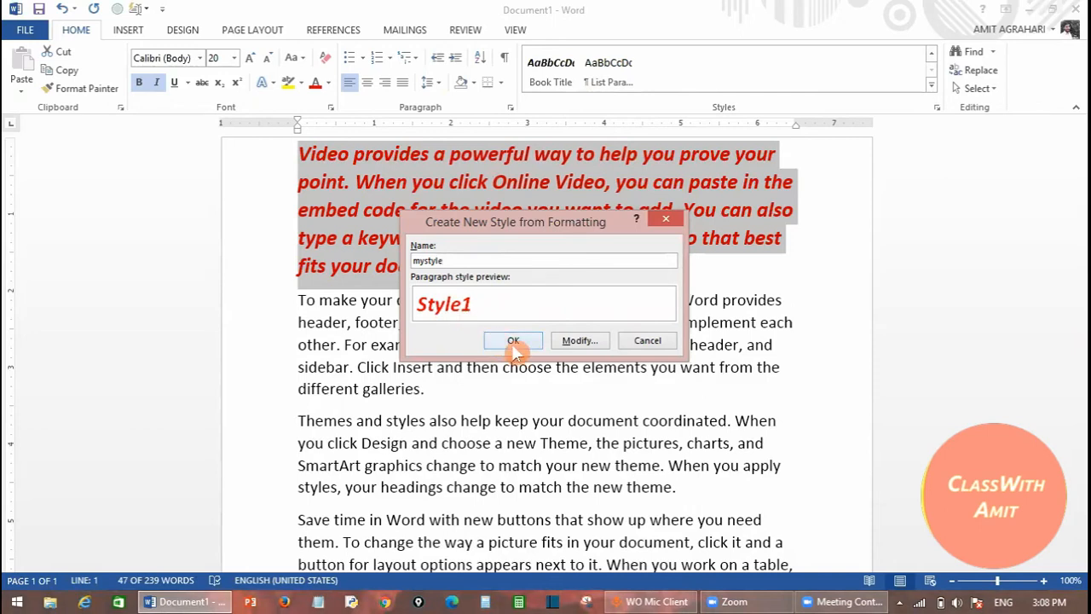
pyautogui.click(590, 342)
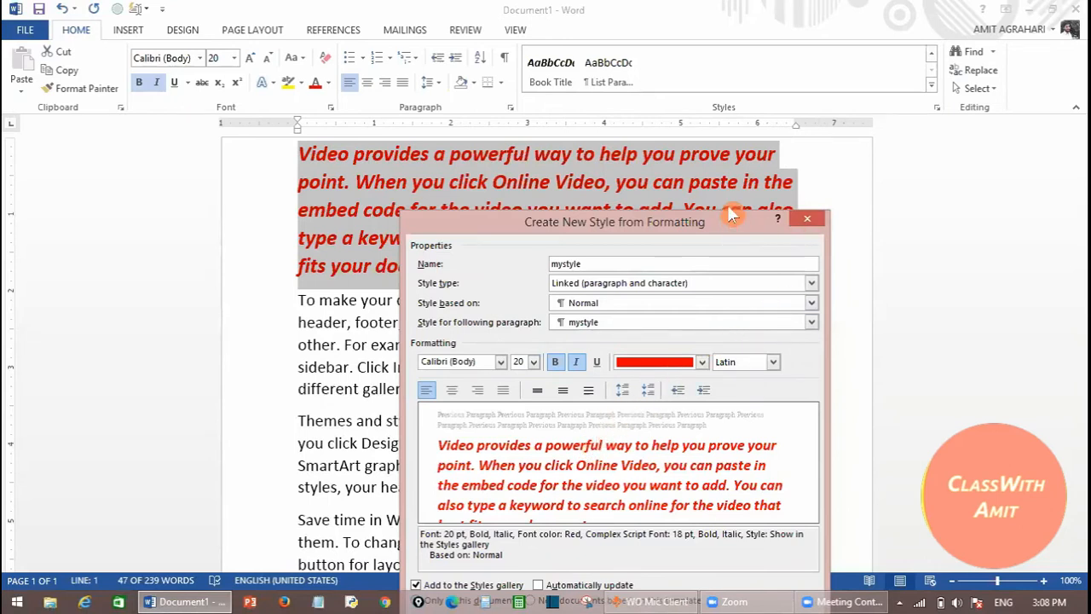
pyautogui.moveTo(728, 214); pyautogui.dragTo(696, 76)
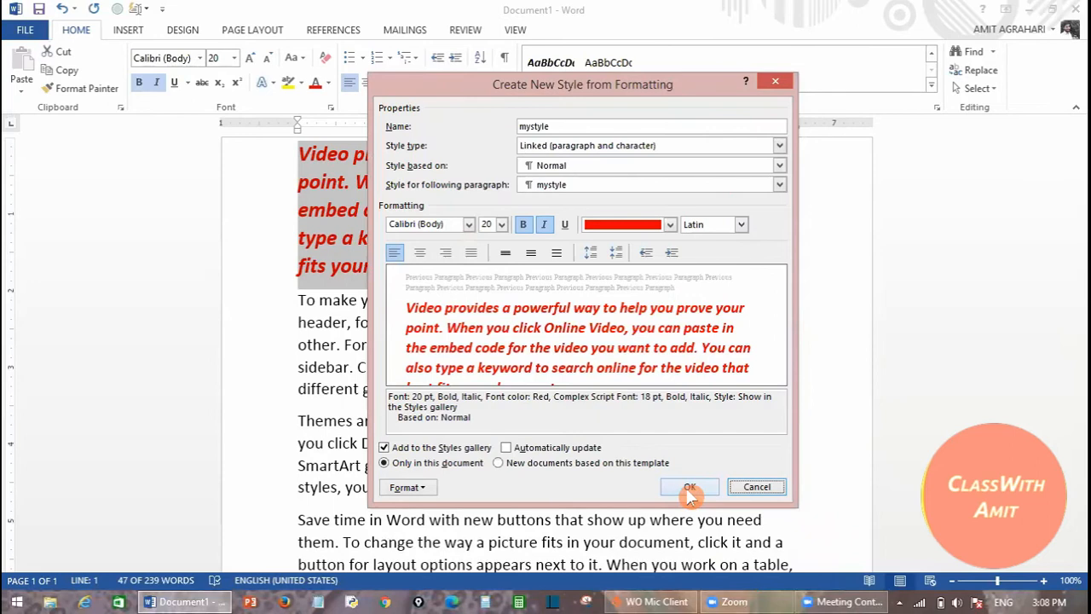
# - Confirm mystyle and scroll the Styles gallery until mystyle is visible among the quick styles
pyautogui.click(688, 487)
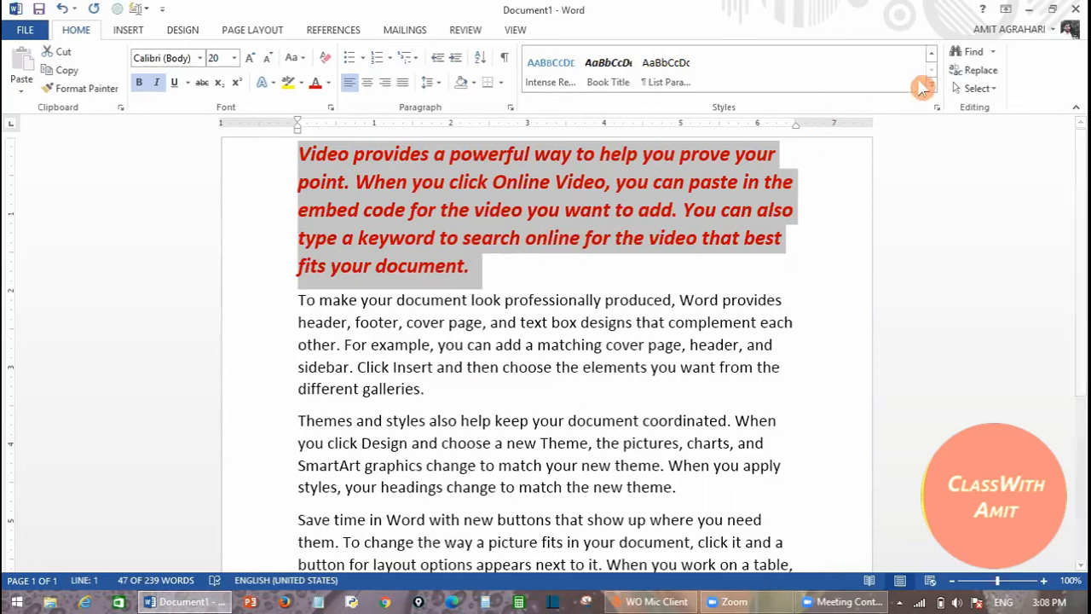
pyautogui.click(934, 54)
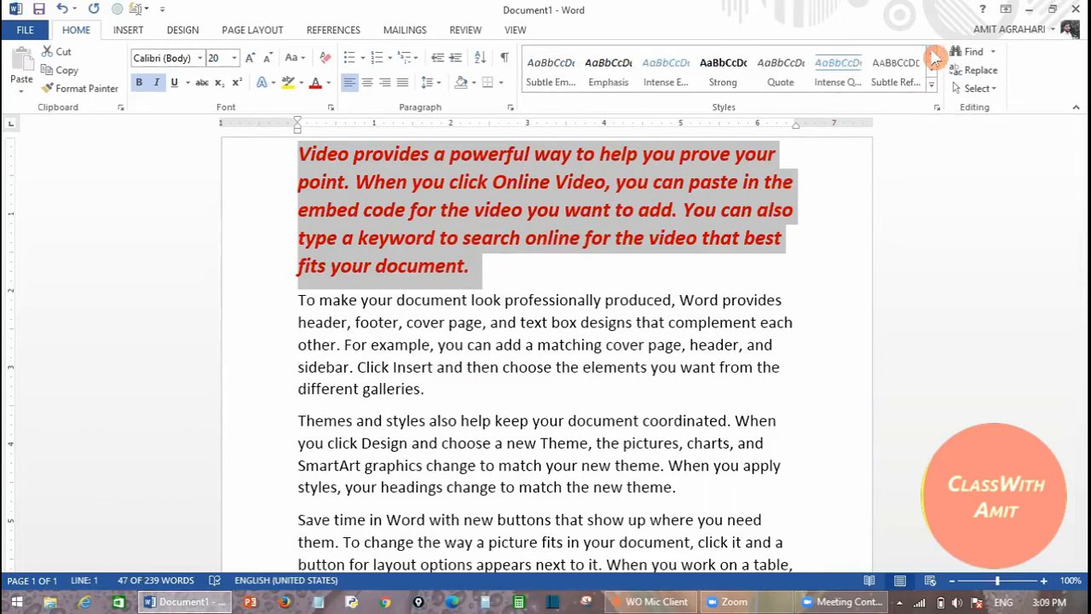
pyautogui.click(934, 54)
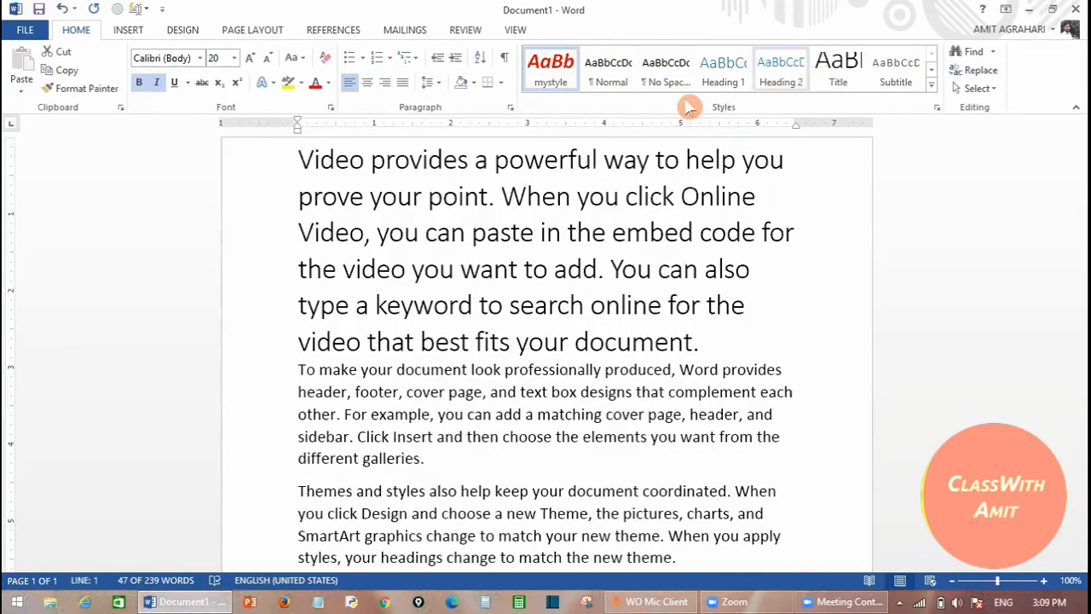
pyautogui.click(487, 463)
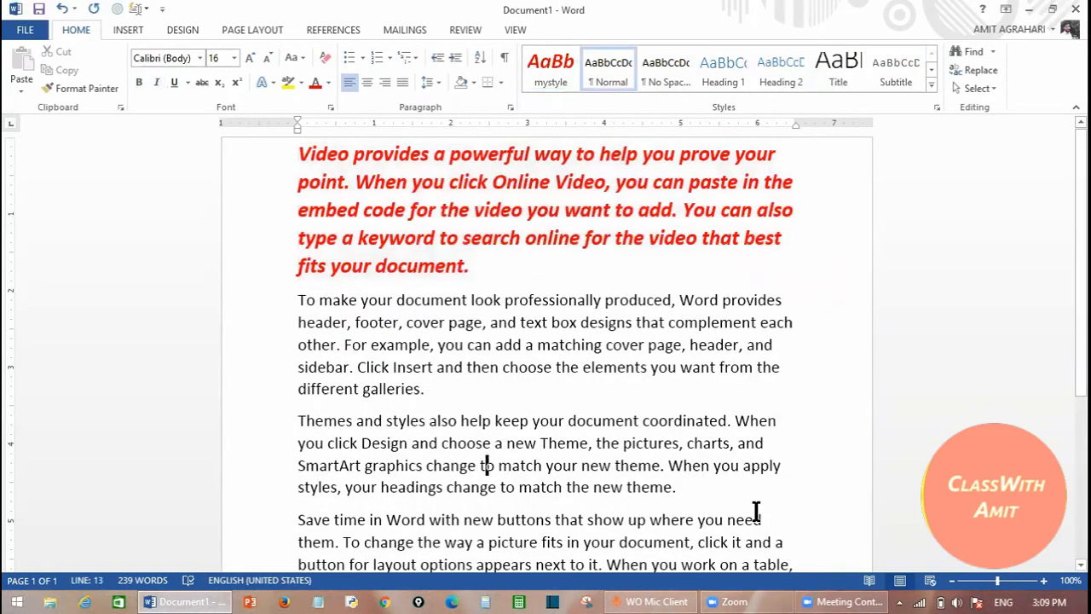
# - Apply mystyle to the Themes and styles paragraph, leaving its SmartArt lines as Heading 1
pyautogui.moveTo(694, 489); pyautogui.dragTo(356, 464)
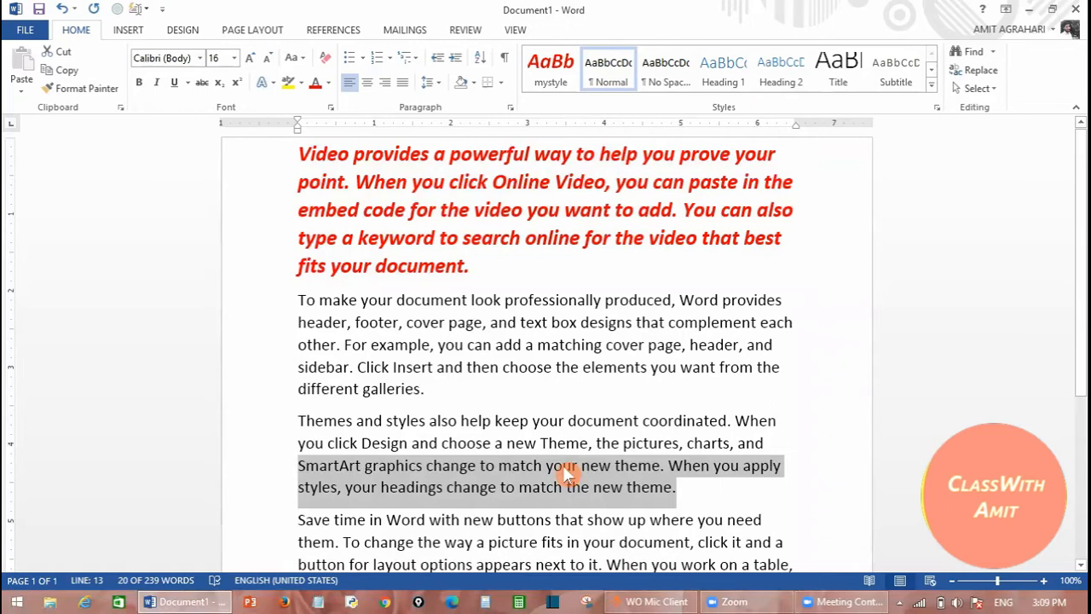
pyautogui.click(550, 69)
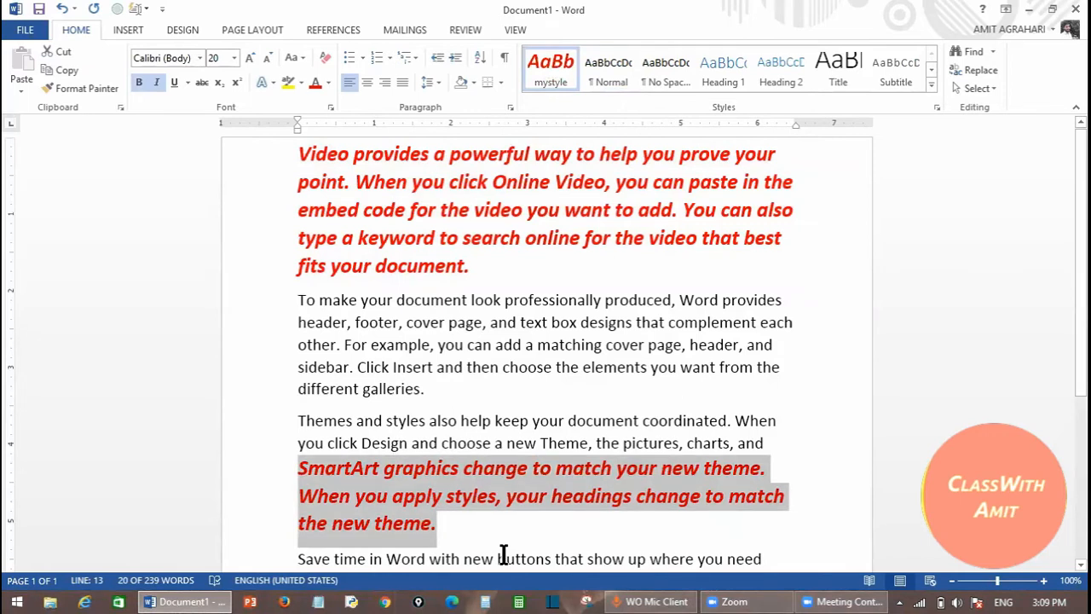
pyautogui.click(728, 70)
pyautogui.click(702, 488)
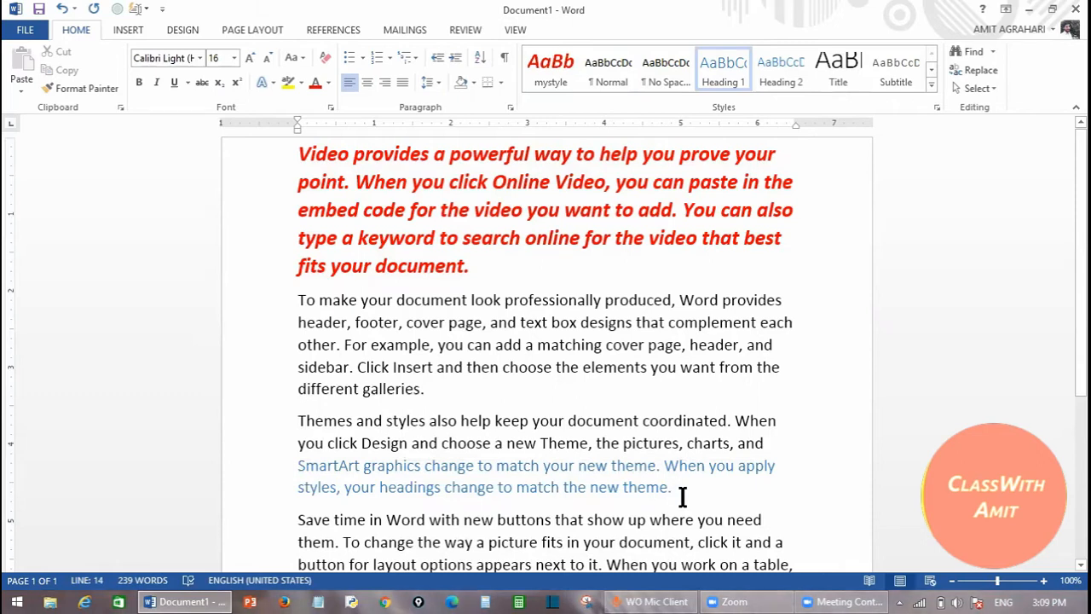
pyautogui.click(546, 73)
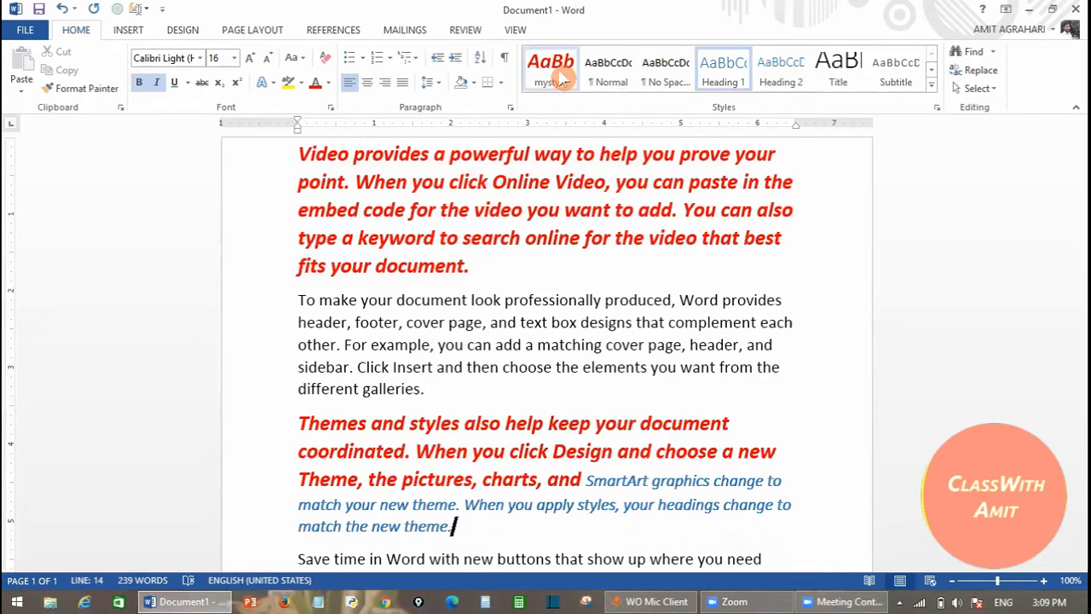
# - Remove mystyle from the Styles gallery using its right-click menu
pyautogui.rightClick(561, 75)
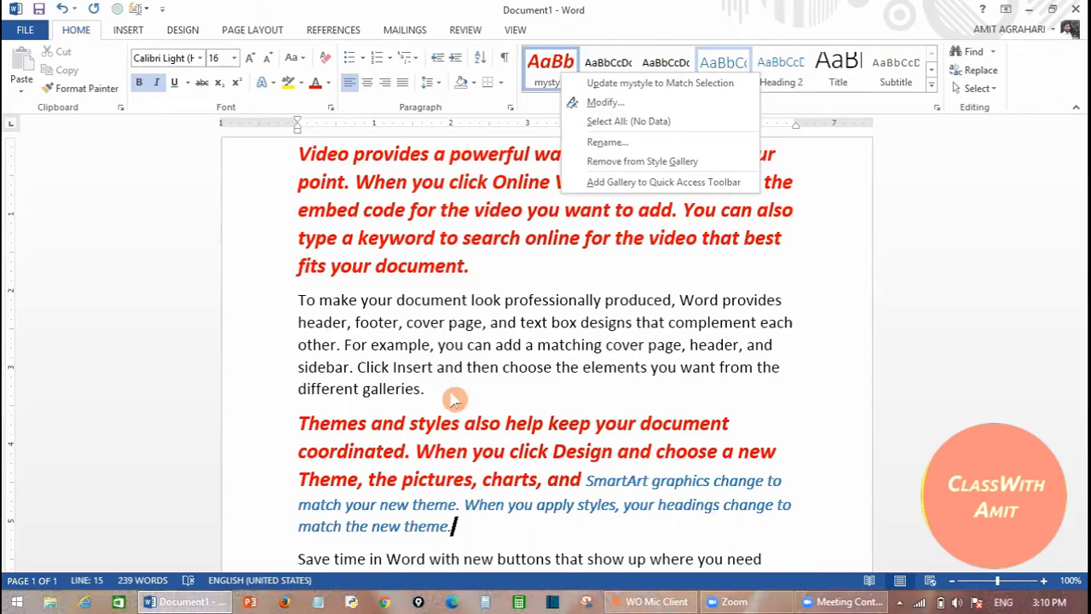
pyautogui.click(630, 165)
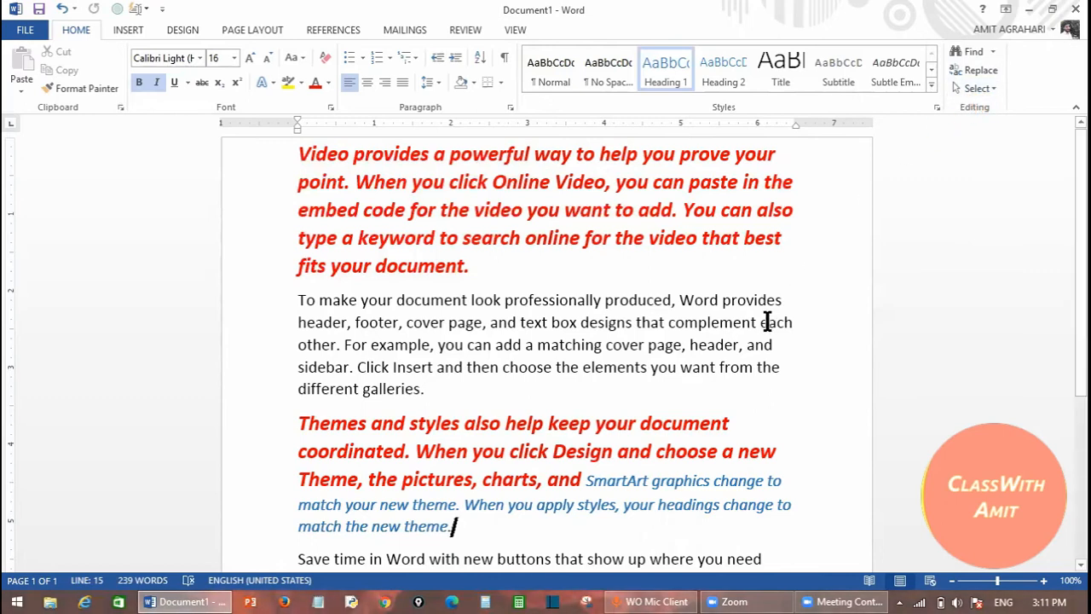
# - Start a new document and insert =rand() sample text at 18 pt font size
pyautogui.hotkey('ctrl', 'n')
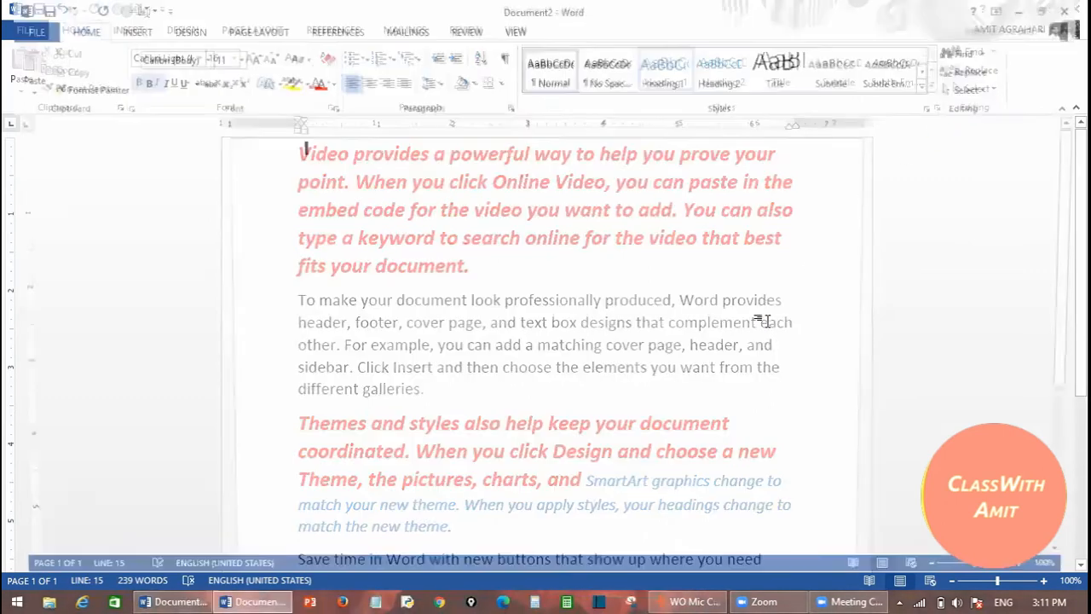
pyautogui.hotkey('ctrl', 'shift', '.')
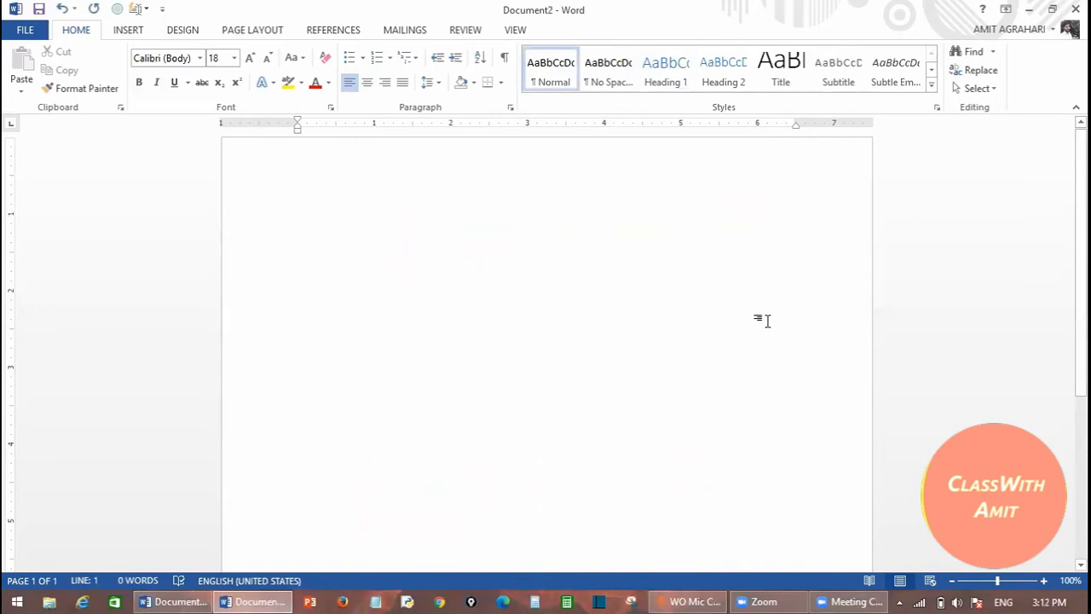
pyautogui.write('=rand()')
pyautogui.press('Return')
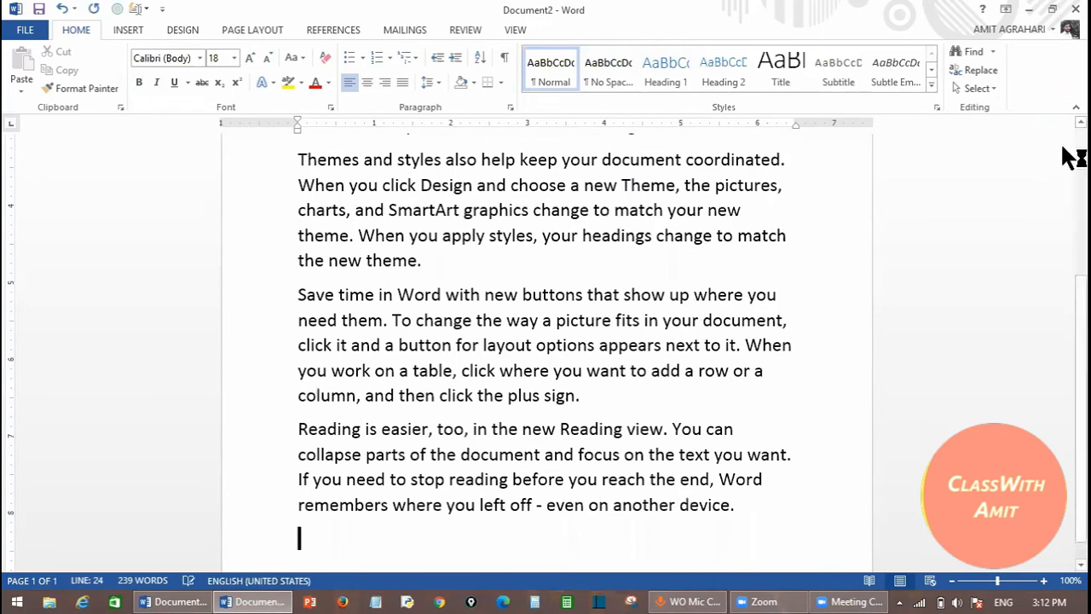
pyautogui.scroll(3, 596, 226)
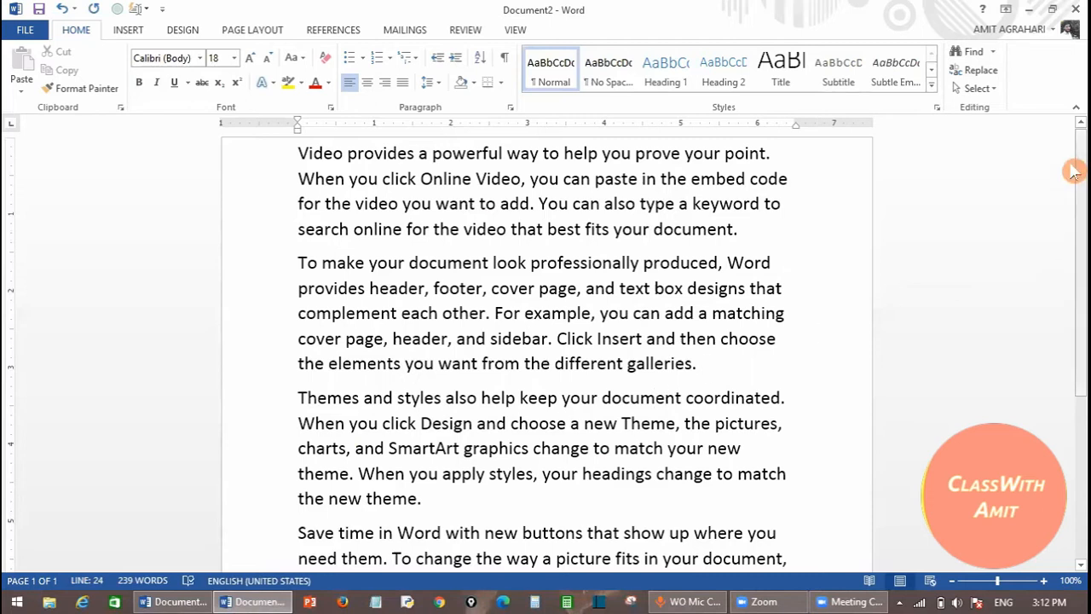
# - Search Document2 for 'you' in the Navigation pane, highlighting its 25 matches
pyautogui.click(973, 52)
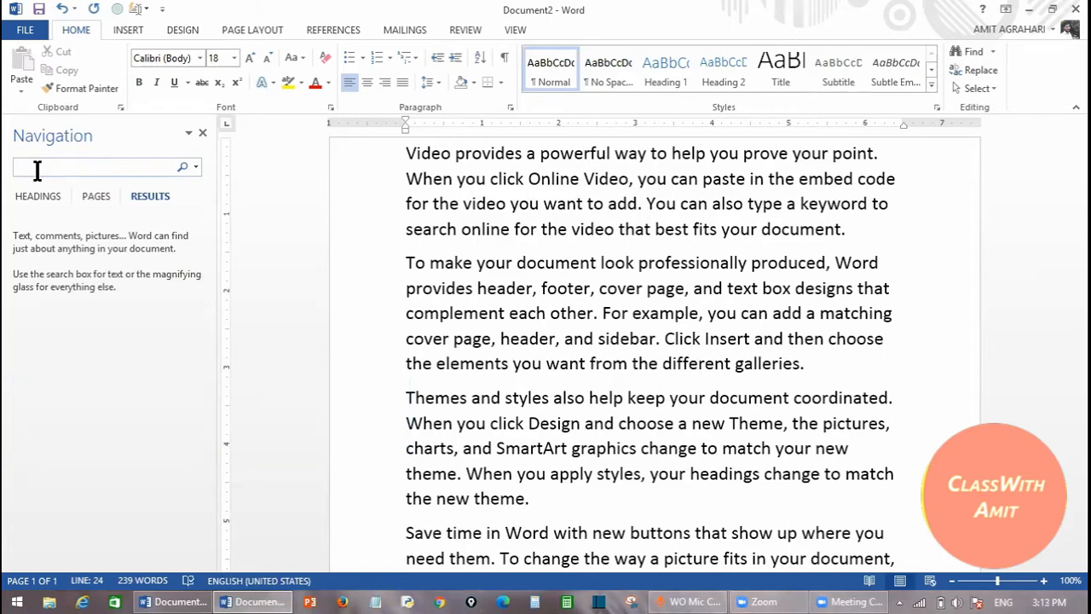
pyautogui.write('you')
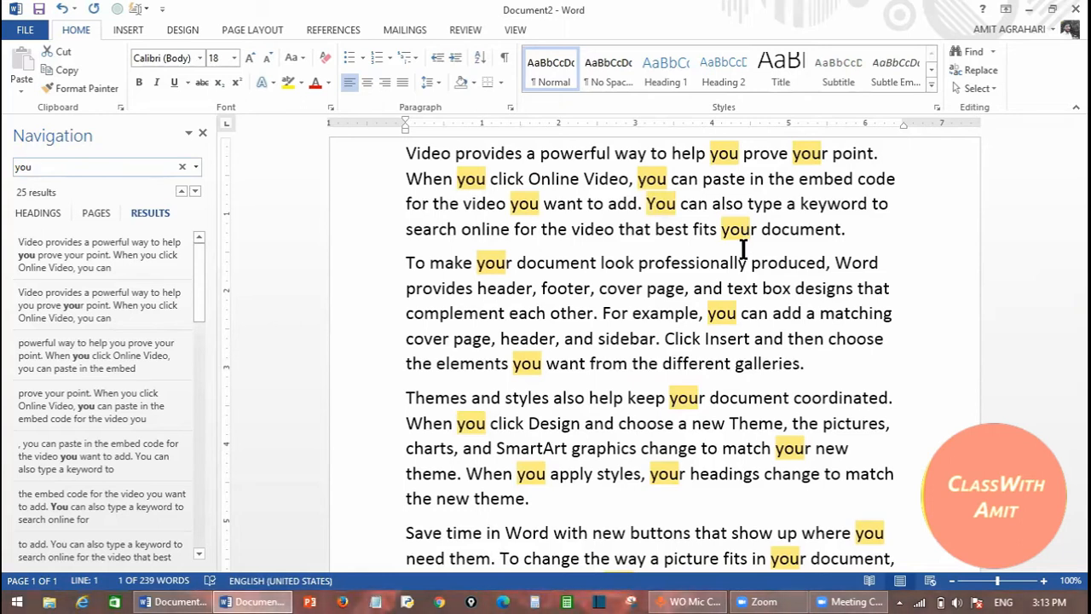
pyautogui.moveTo(204, 267); pyautogui.dragTo(199, 318)
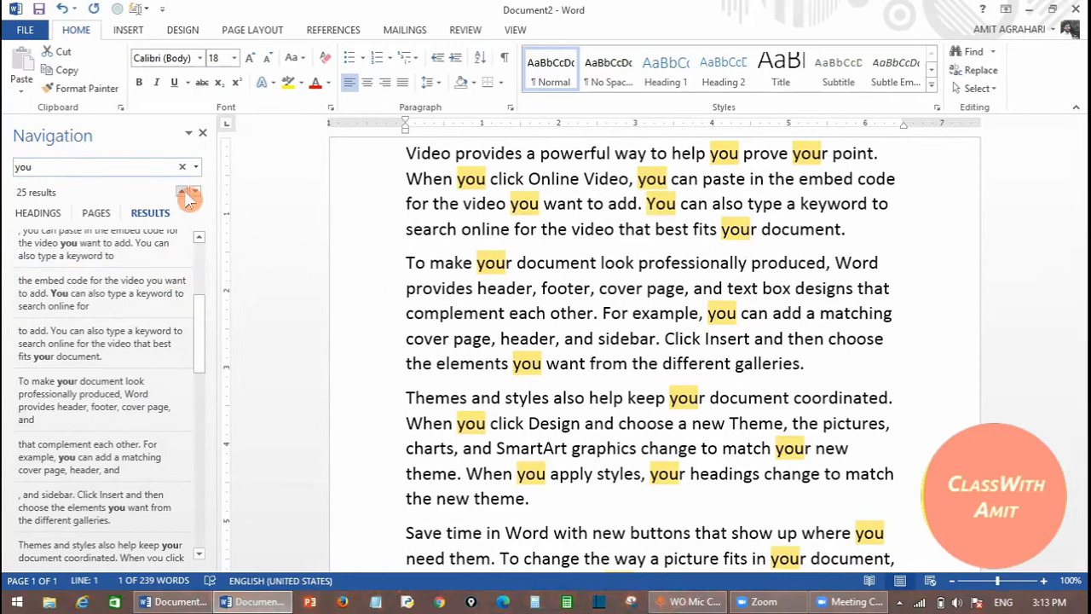
pyautogui.scroll(-5, 202, 266)
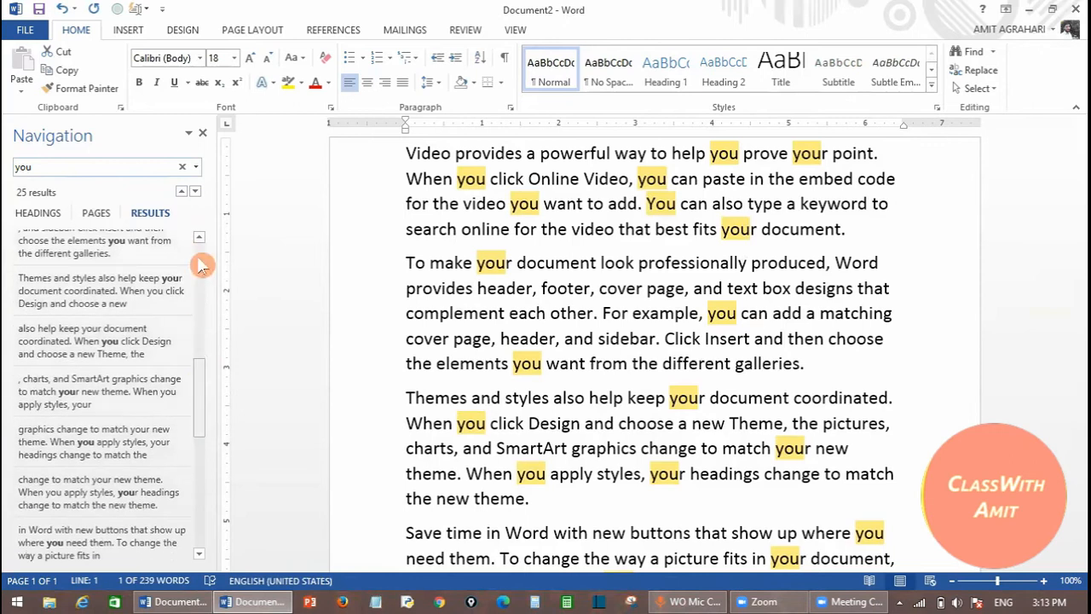
pyautogui.click(182, 167)
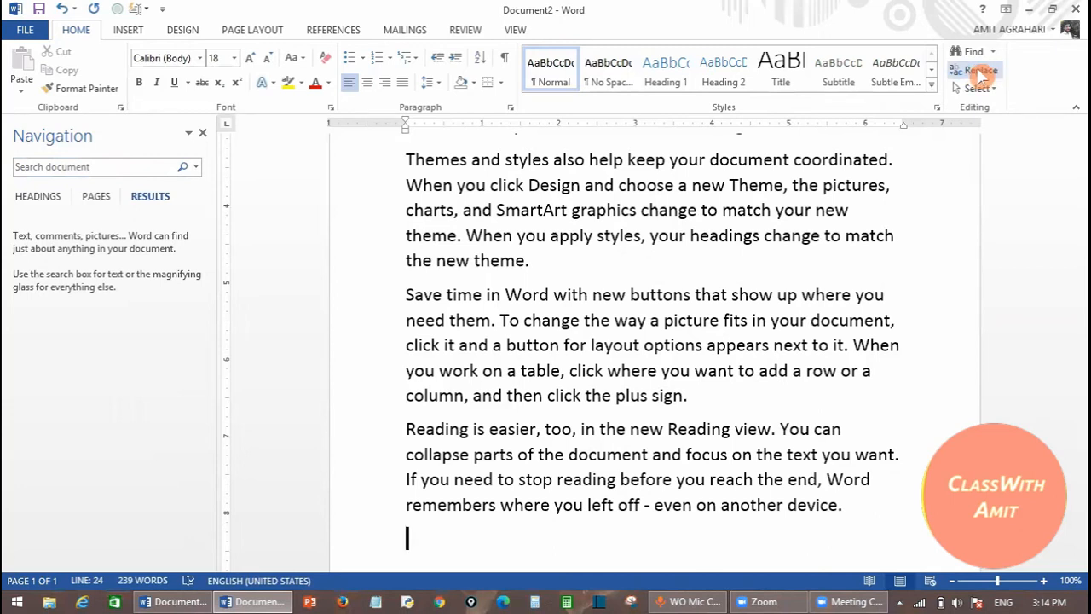
# - Open Find and Replace on the Replace tab with 'you' as the search word, moved aside
pyautogui.click(979, 72)
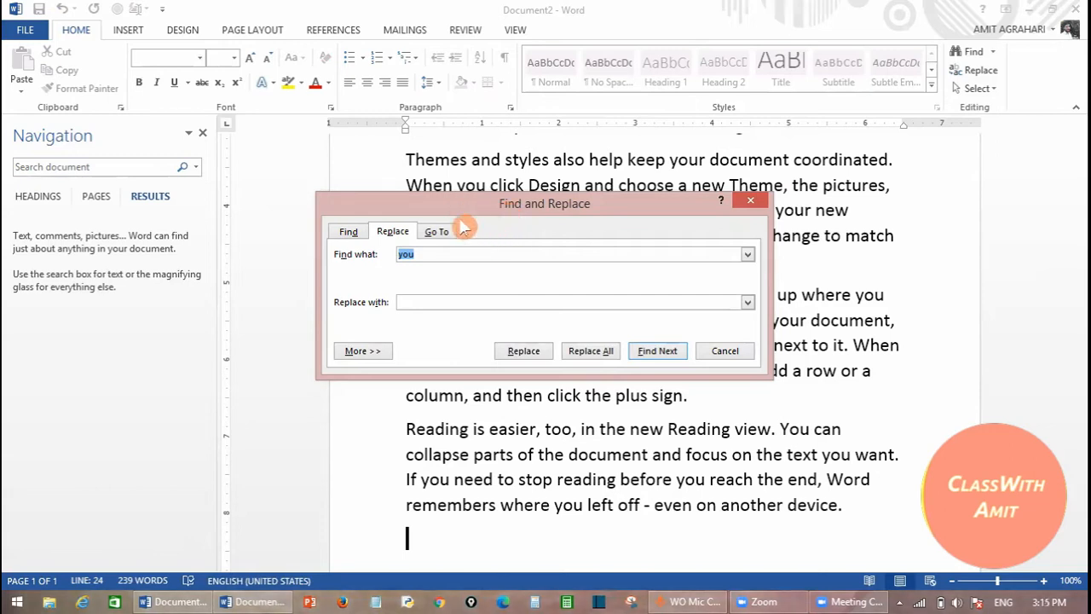
pyautogui.moveTo(454, 199); pyautogui.dragTo(241, 182)
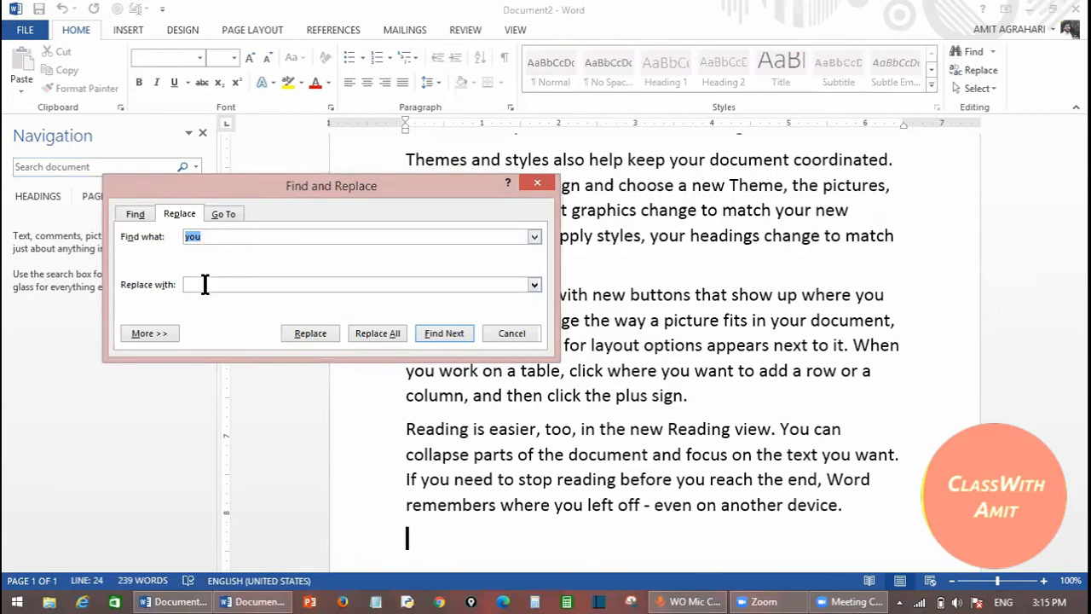
# - Enter 'me' as the replacement for 'you' and move the dialog to the top-left
pyautogui.click(199, 285)
pyautogui.write('me')
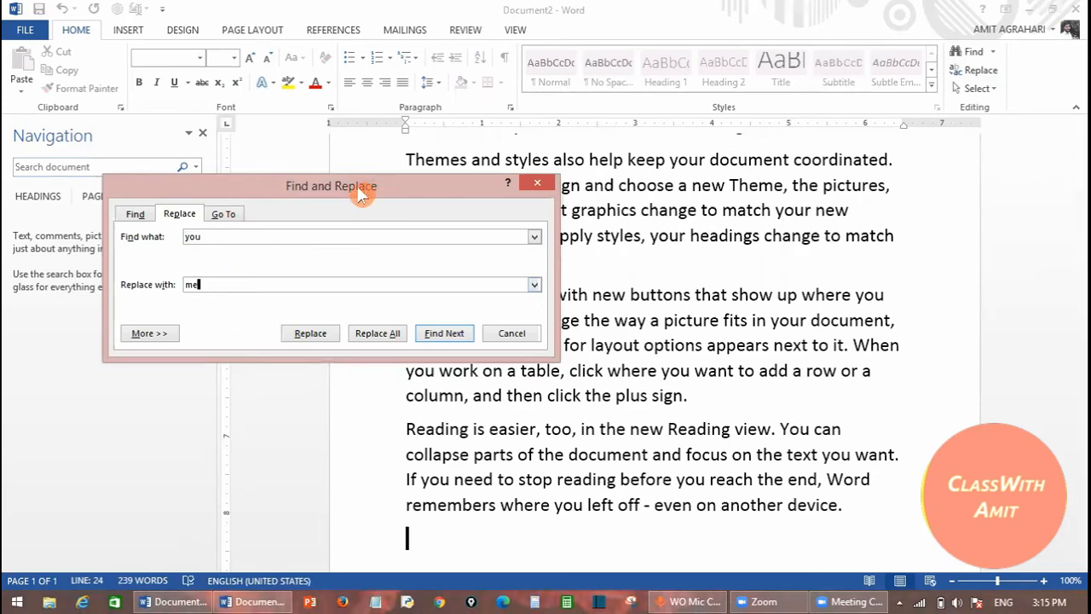
pyautogui.moveTo(359, 195); pyautogui.dragTo(291, 21)
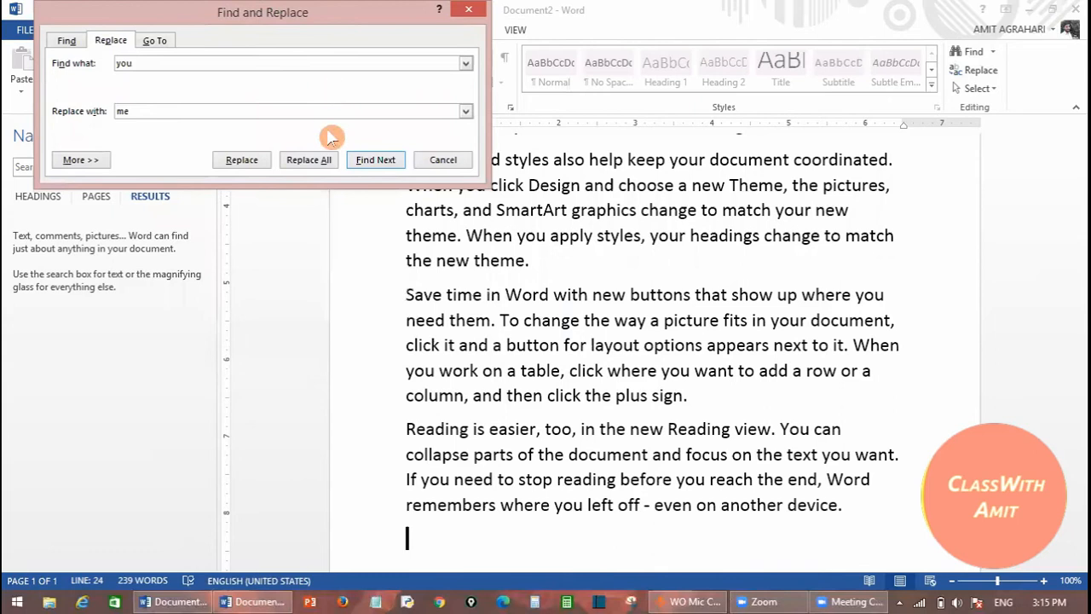
pyautogui.click(307, 162)
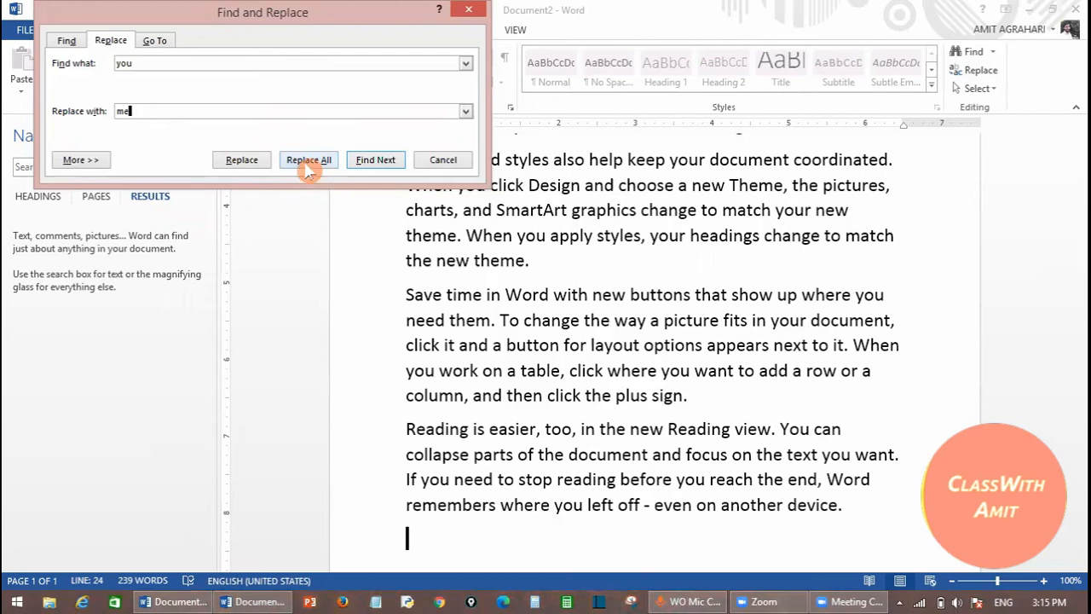
# - Replace all 25 occurrences of 'you' with 'me' and dismiss the count message
pyautogui.click(309, 160)
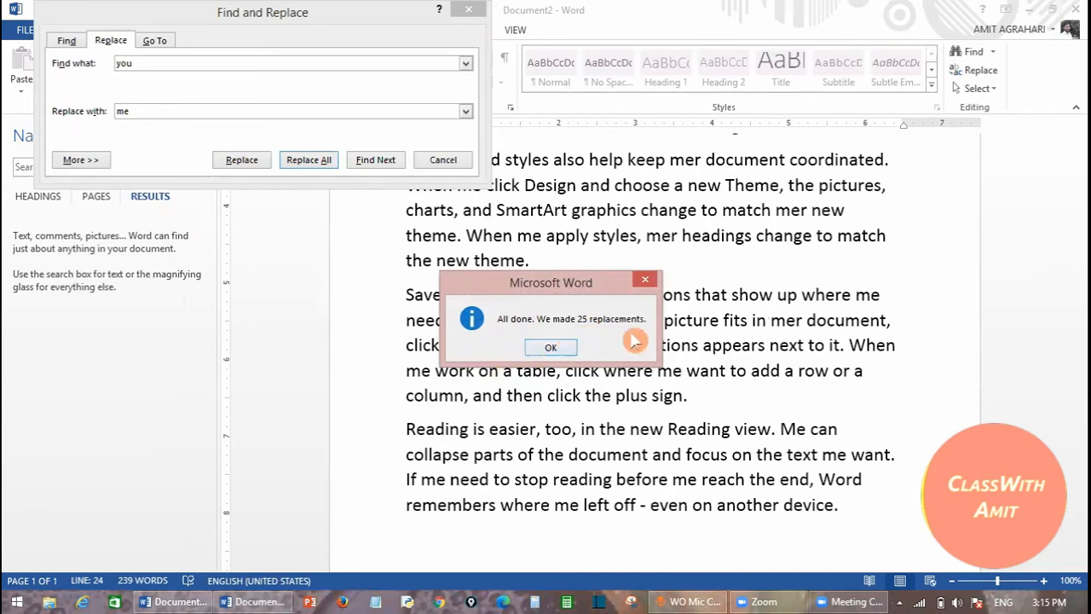
pyautogui.click(554, 348)
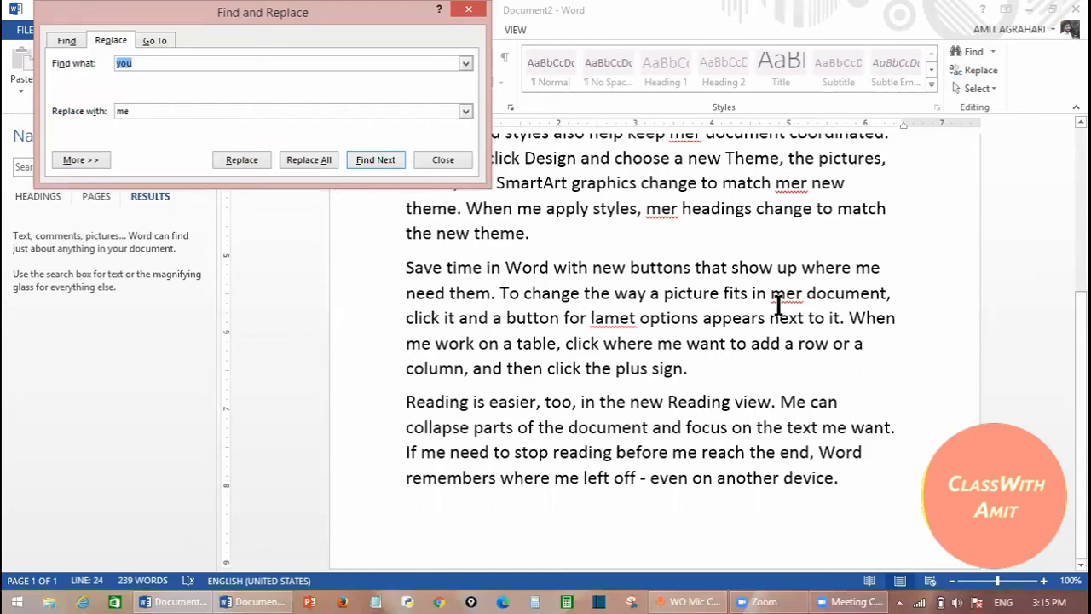
# - Inspect the garbled 'for lamet', close Find and Replace, and undo the bulk replacement with Ctrl+Z
pyautogui.click(808, 295)
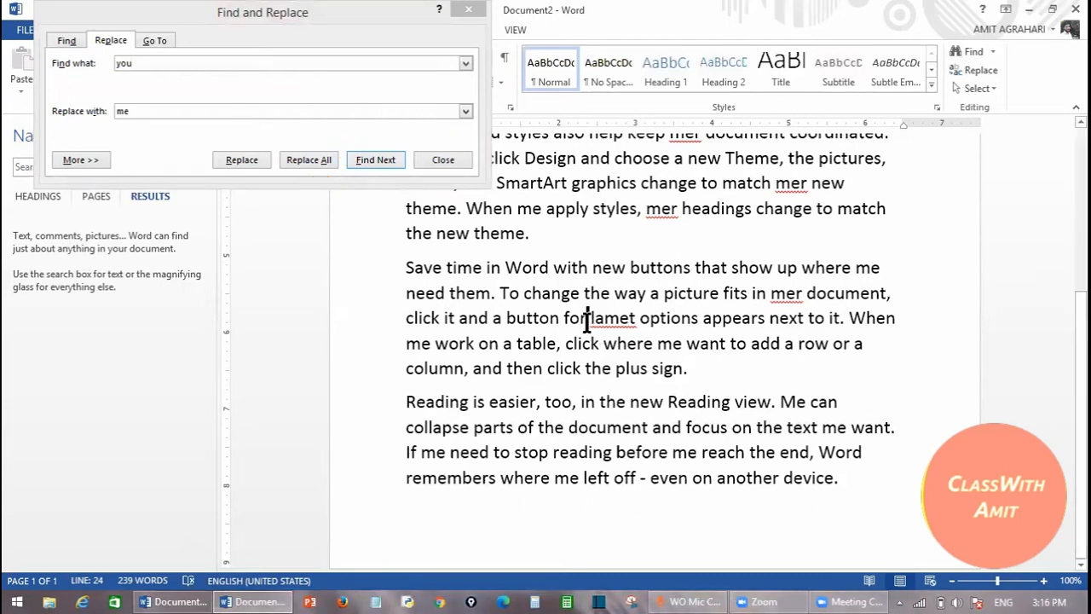
pyautogui.moveTo(586, 323); pyautogui.dragTo(638, 317)
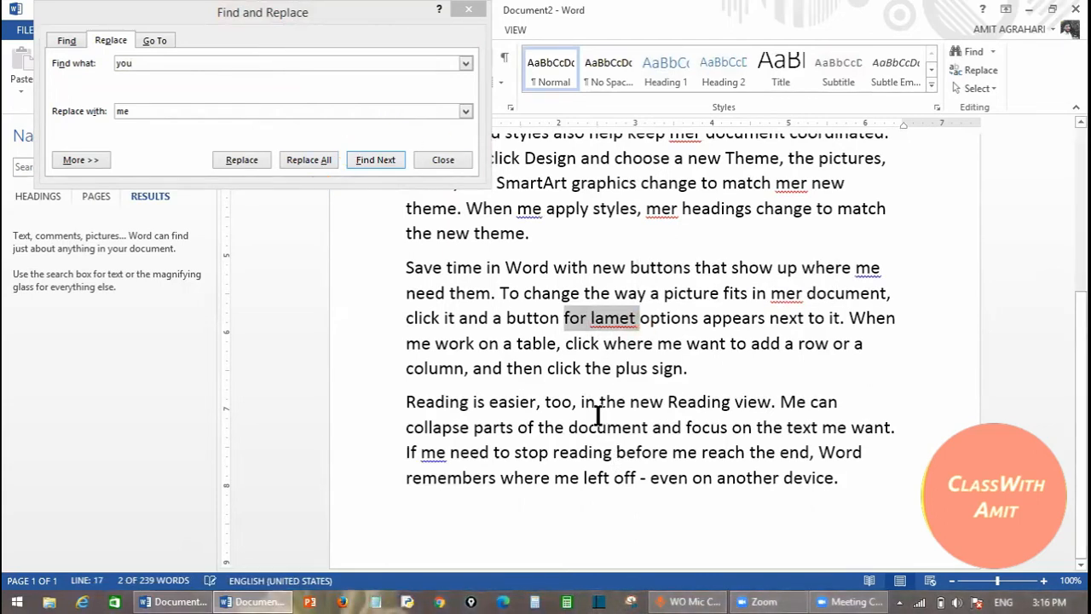
pyautogui.click(718, 376)
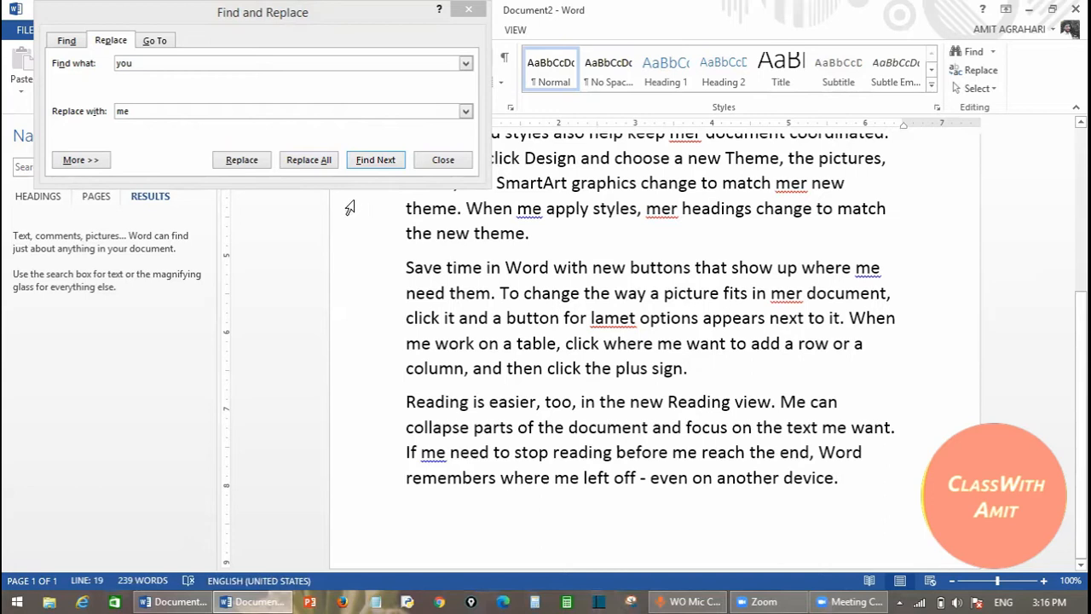
pyautogui.click(444, 160)
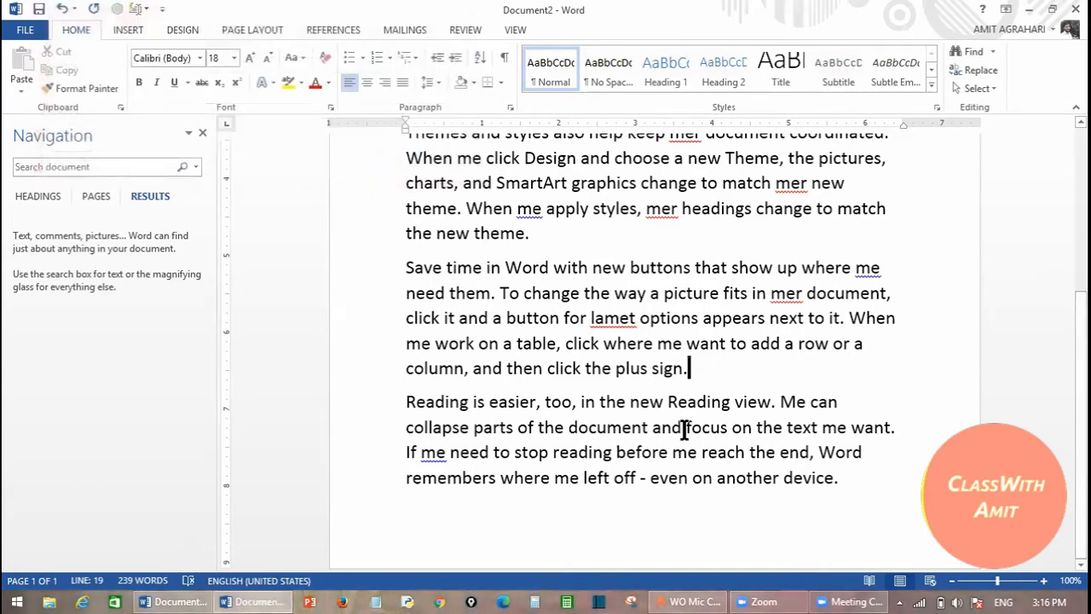
pyautogui.hotkey('ctrl', 'z')
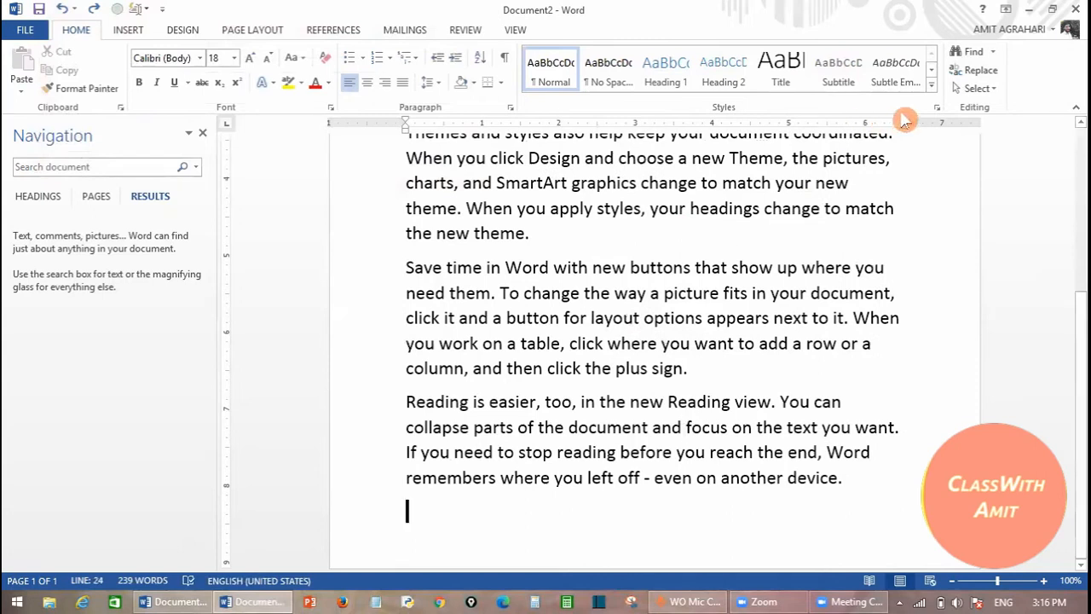
# - Reopen Find and Replace and find the first 'you' in the document
pyautogui.click(976, 70)
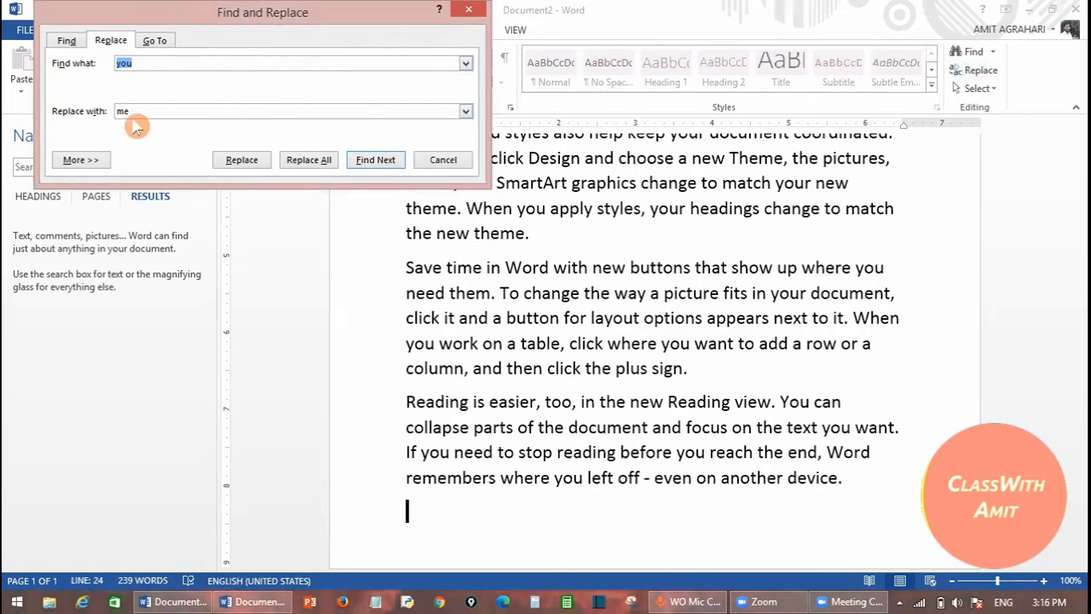
pyautogui.click(367, 164)
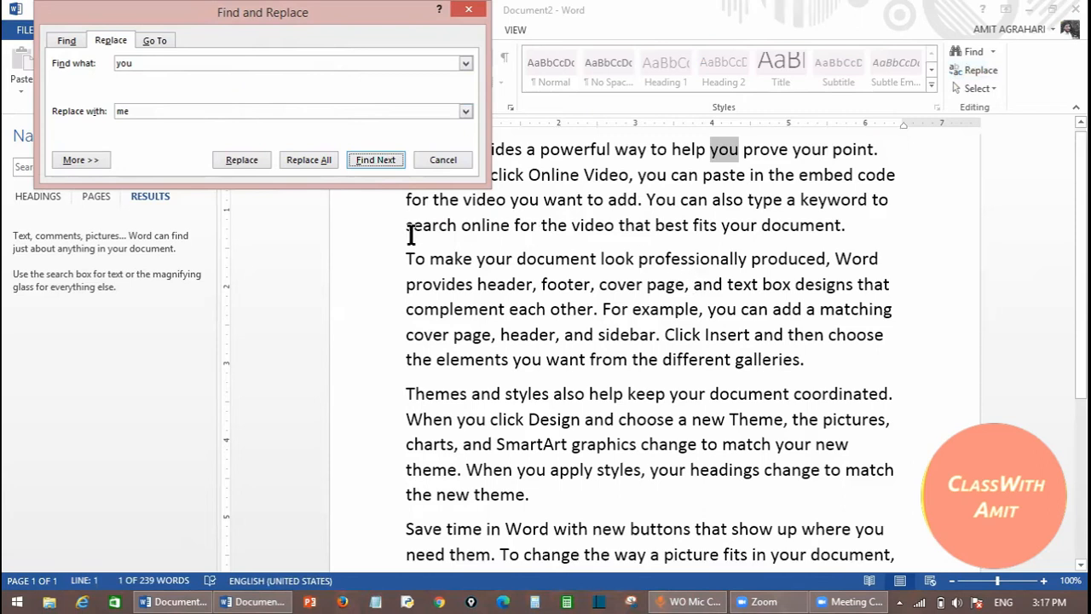
# - Replace three 'you' matches individually, giving 'help me prove', 'When me click', 'me can paste'
pyautogui.click(225, 166)
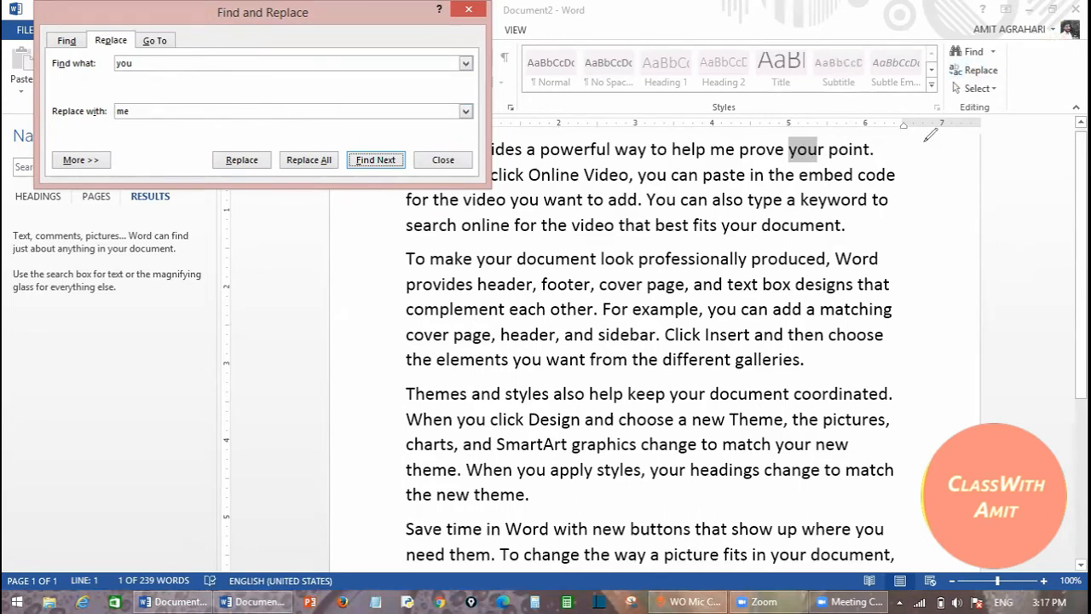
pyautogui.moveTo(772, 155); pyautogui.dragTo(870, 158)
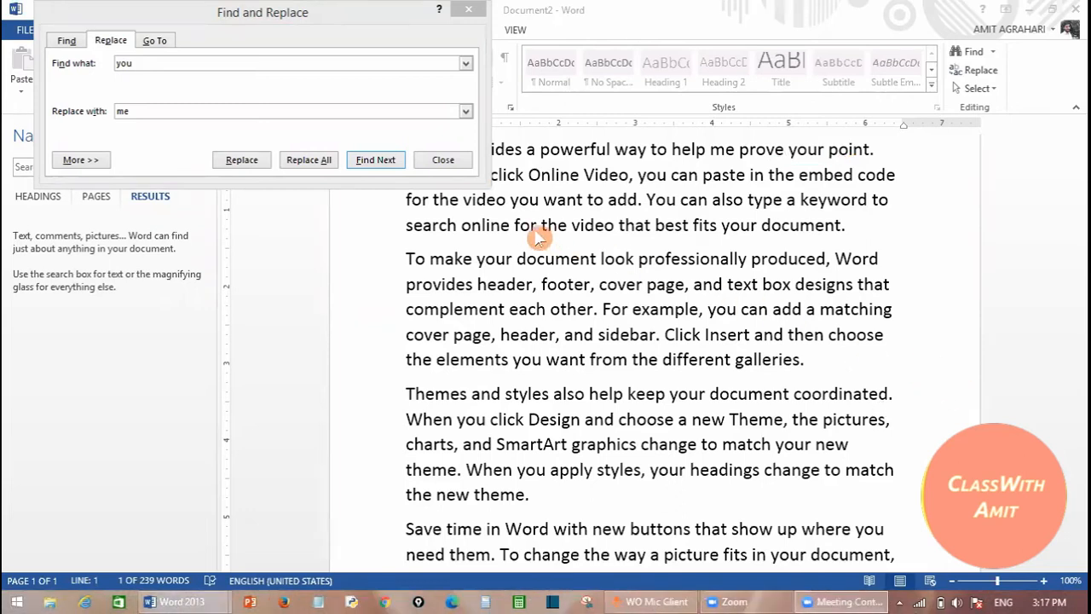
pyautogui.click(361, 162)
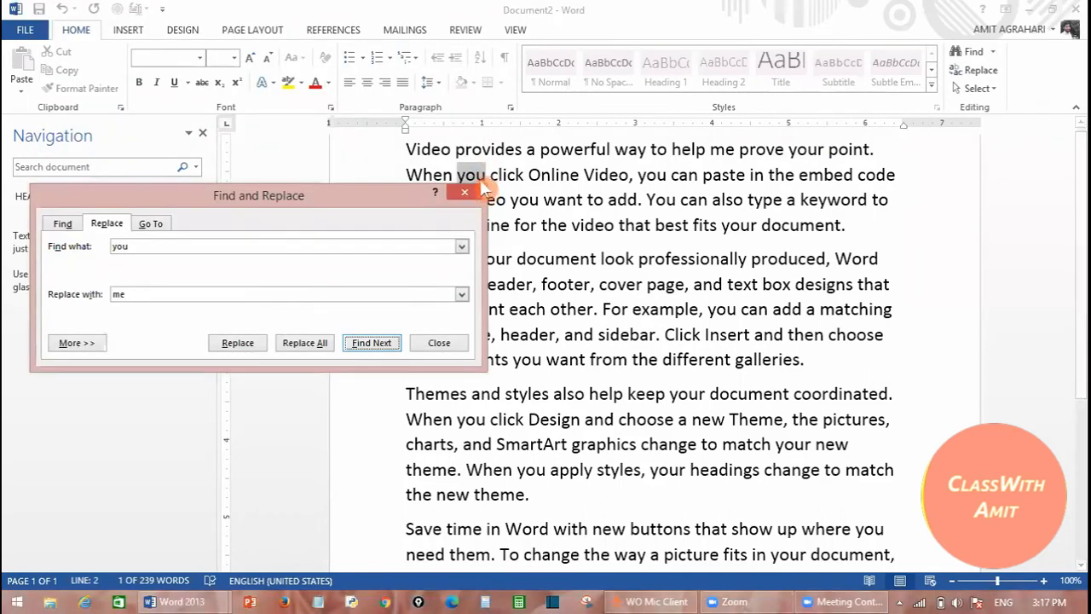
pyautogui.moveTo(282, 205); pyautogui.dragTo(287, 251)
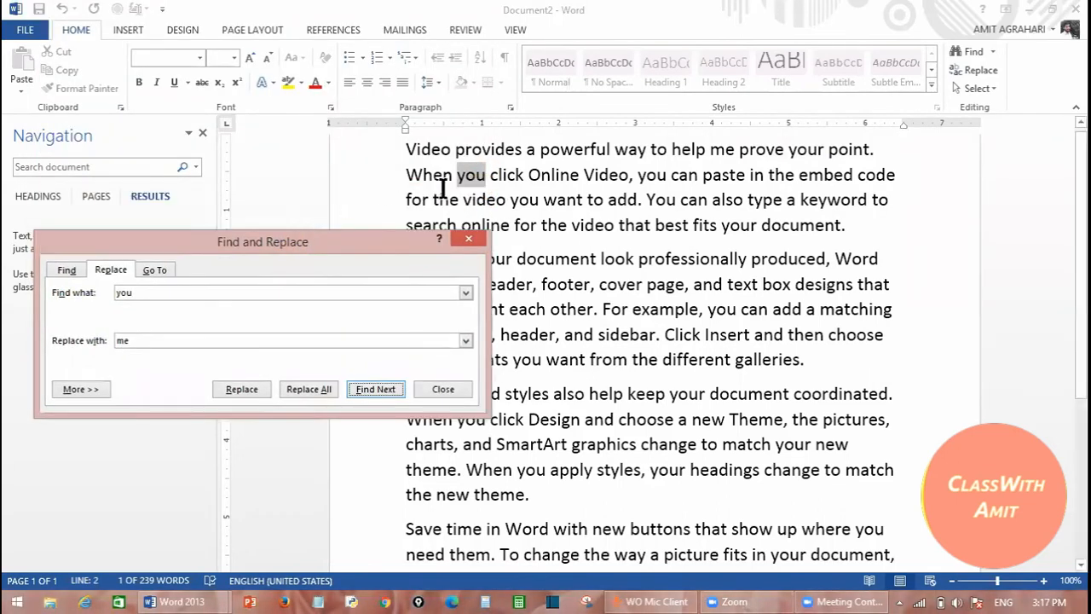
pyautogui.click(238, 388)
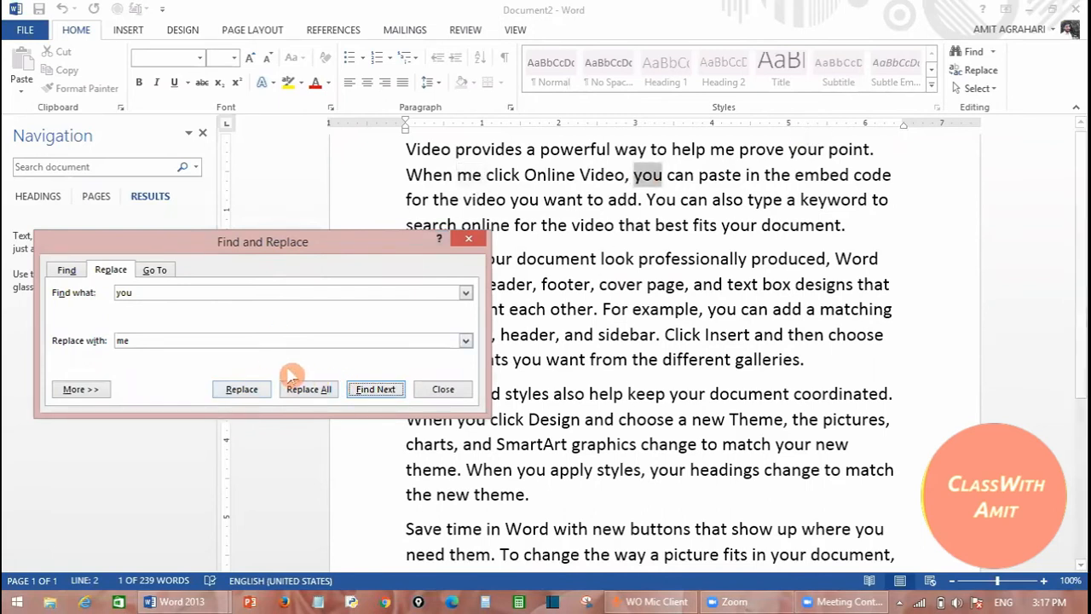
pyautogui.click(254, 396)
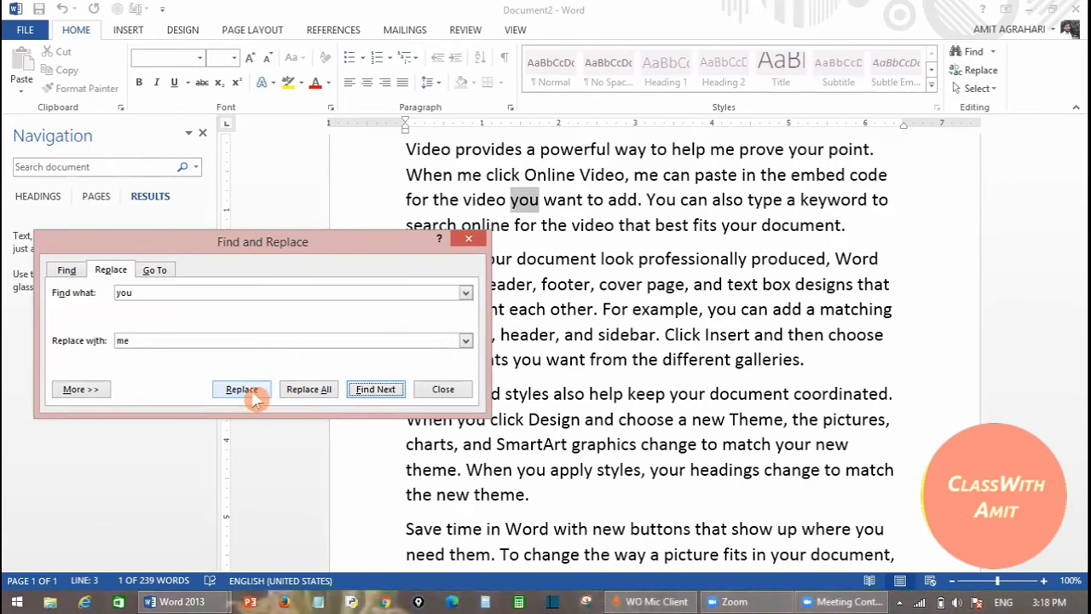
# - Enable Find whole words only and replace the remaining 14 'you' with 'me', keeping 'your'
pyautogui.click(76, 390)
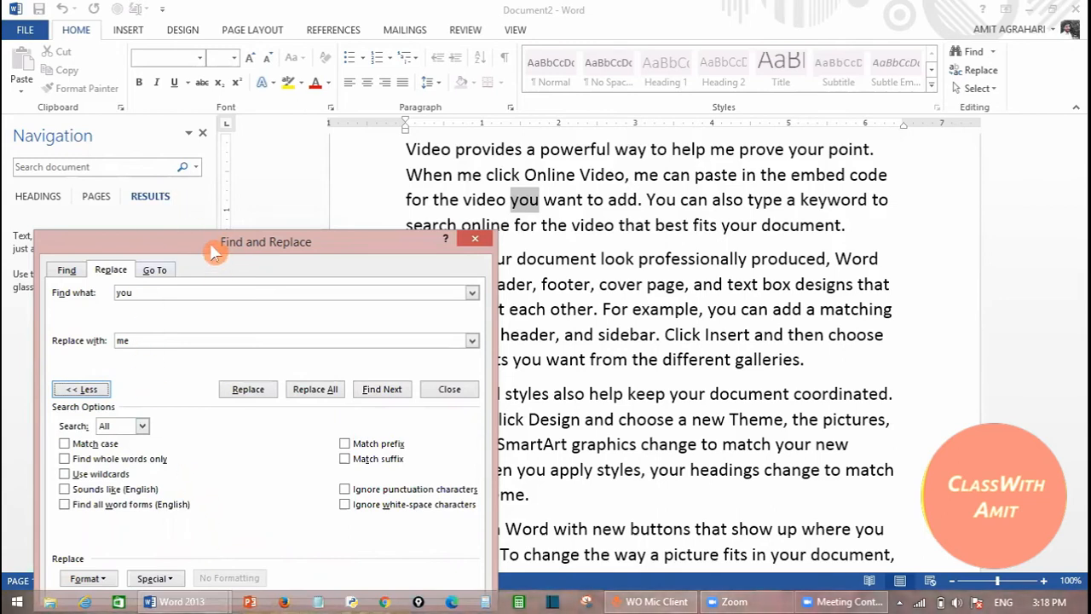
pyautogui.moveTo(210, 240); pyautogui.dragTo(210, 130)
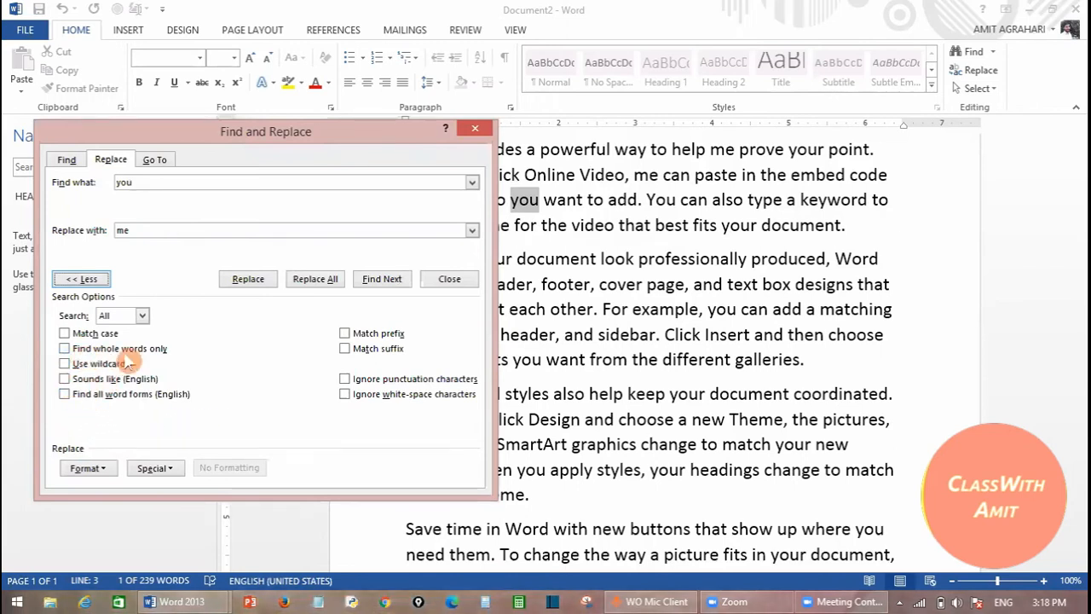
pyautogui.click(65, 349)
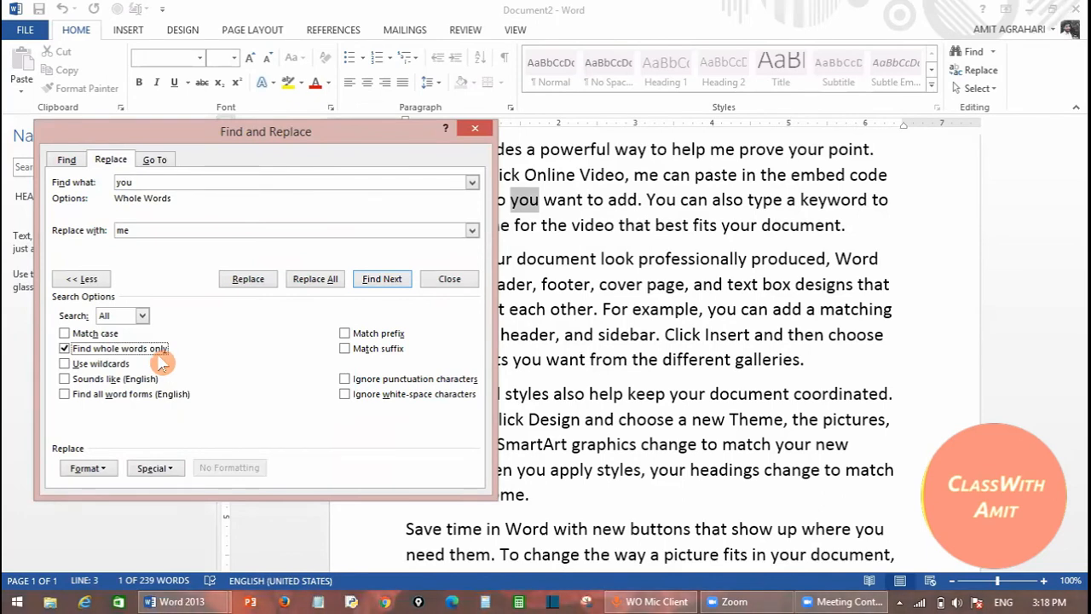
pyautogui.click(315, 280)
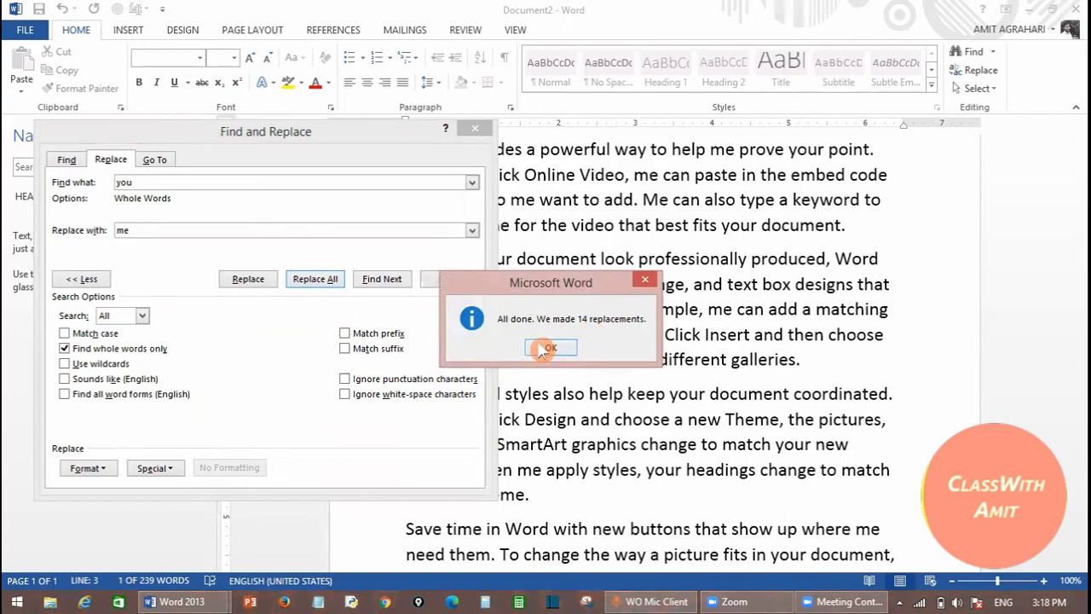
pyautogui.click(545, 347)
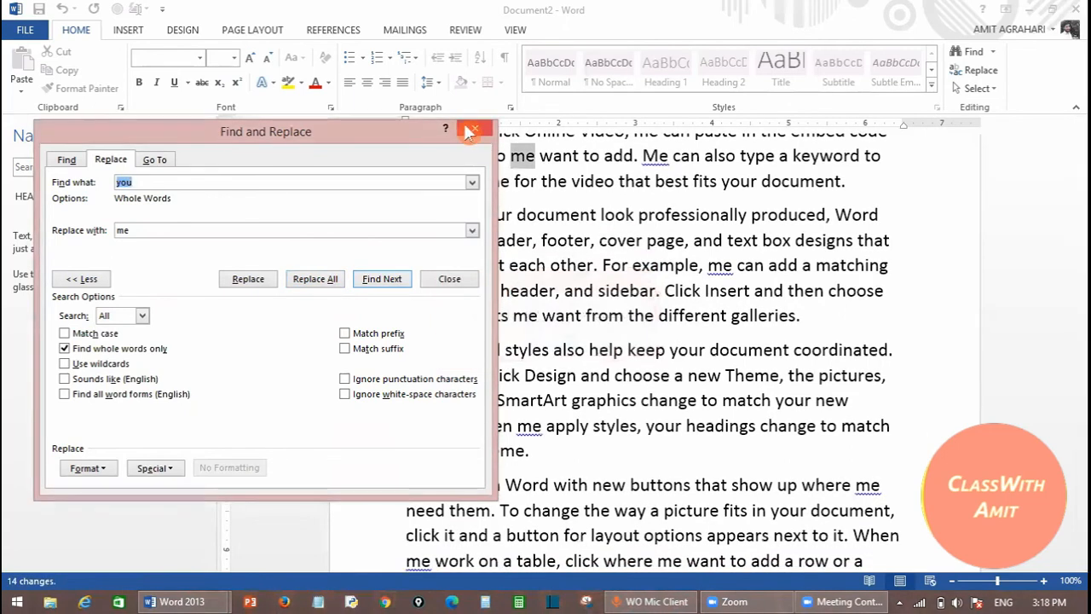
# - Select 'layout' in the last paragraph and reopen Find and Replace to search for it
pyautogui.click(473, 129)
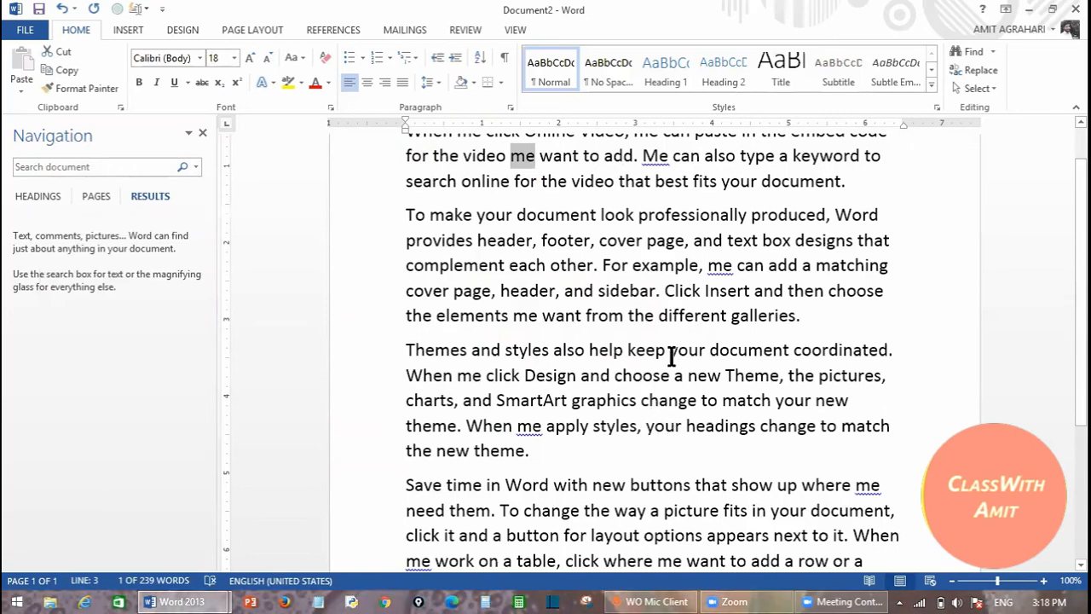
pyautogui.moveTo(669, 353); pyautogui.dragTo(706, 352)
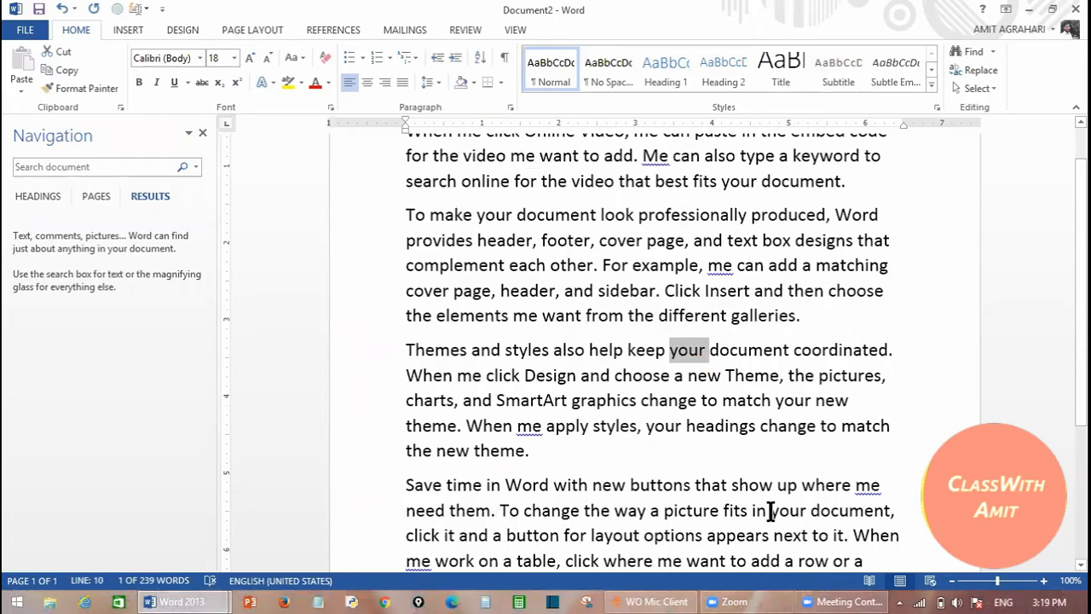
pyautogui.moveTo(757, 511); pyautogui.dragTo(808, 511)
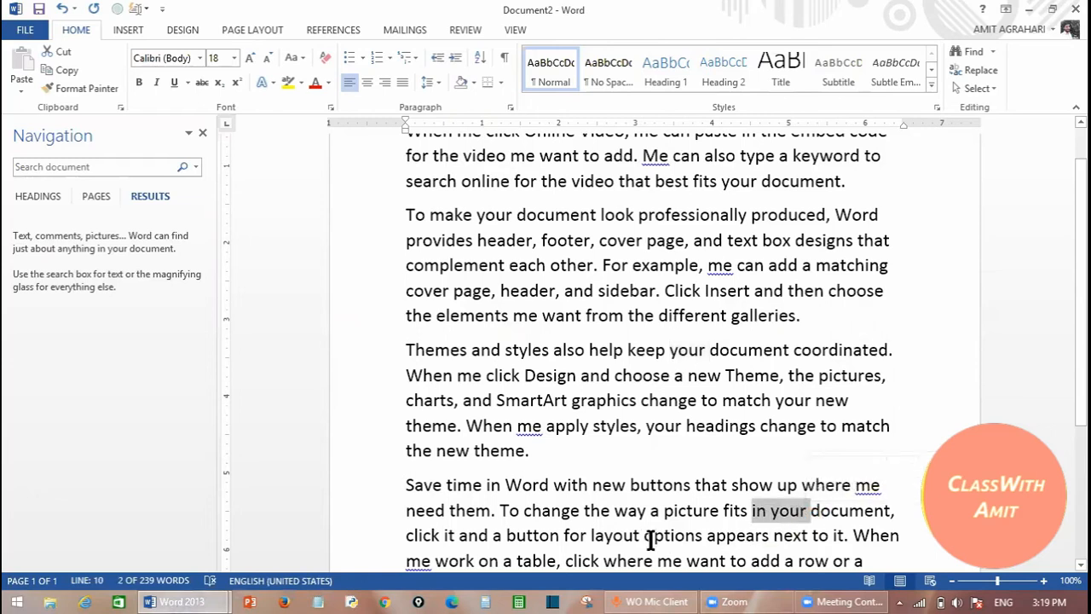
pyautogui.moveTo(640, 537); pyautogui.dragTo(591, 535)
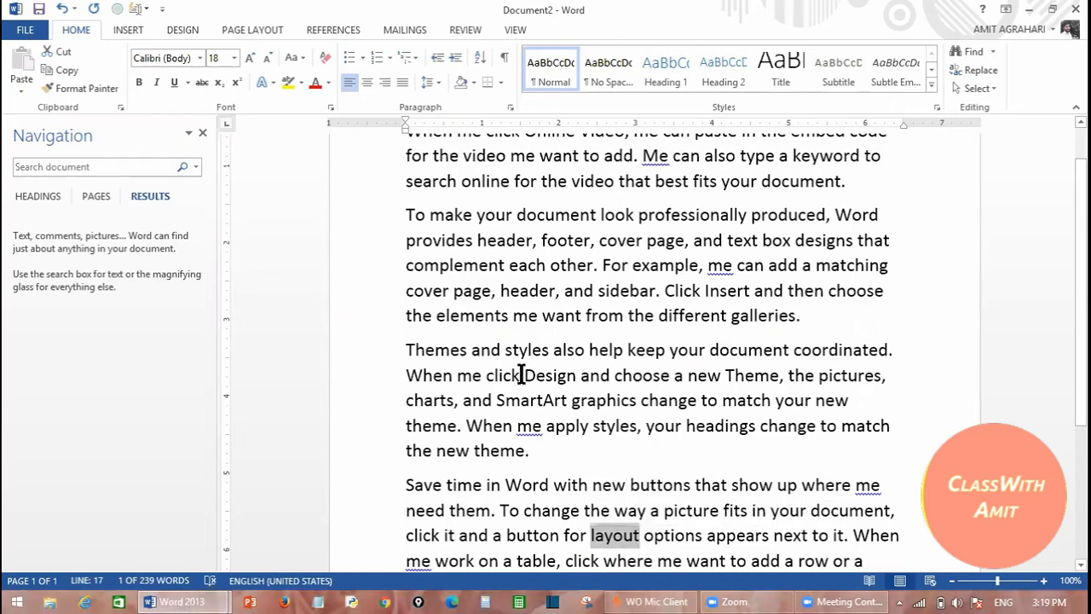
pyautogui.click(979, 71)
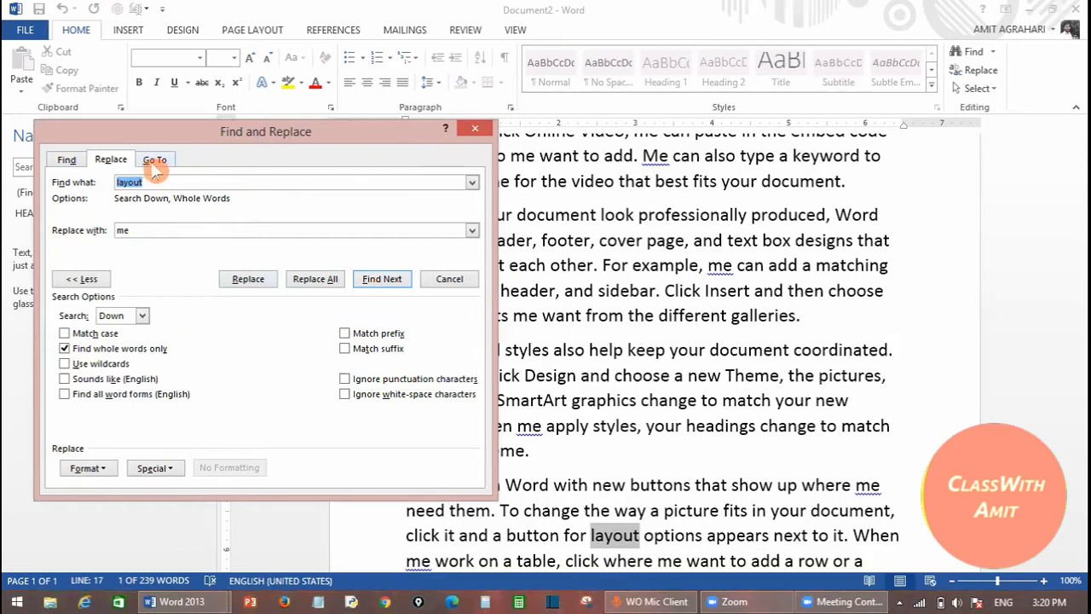
# - Use the Go To tab to jump to line 8, then close Find and Replace
pyautogui.click(63, 160)
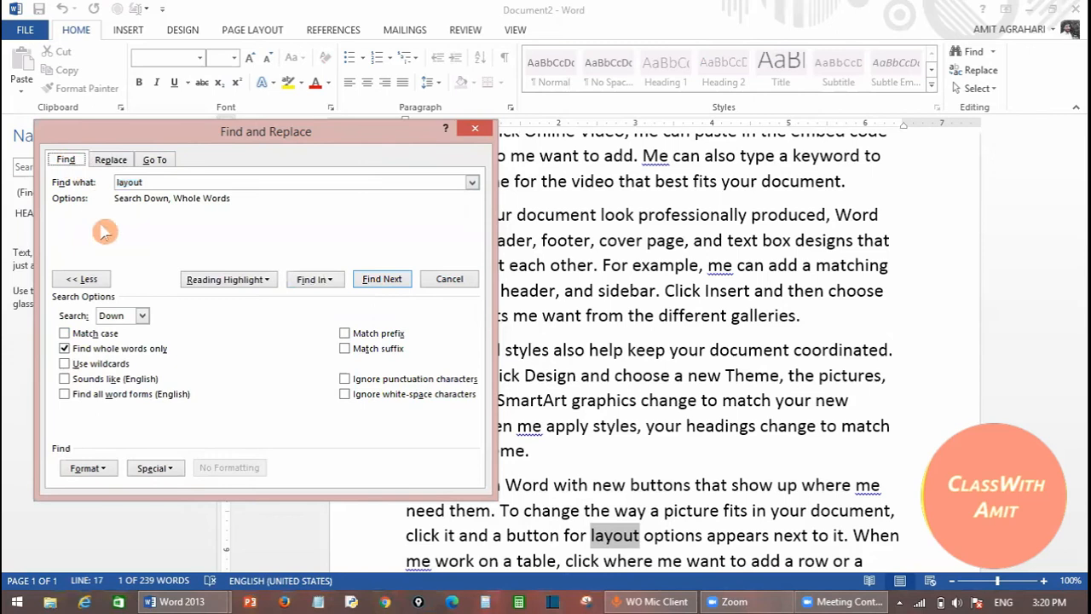
pyautogui.click(111, 160)
pyautogui.click(155, 161)
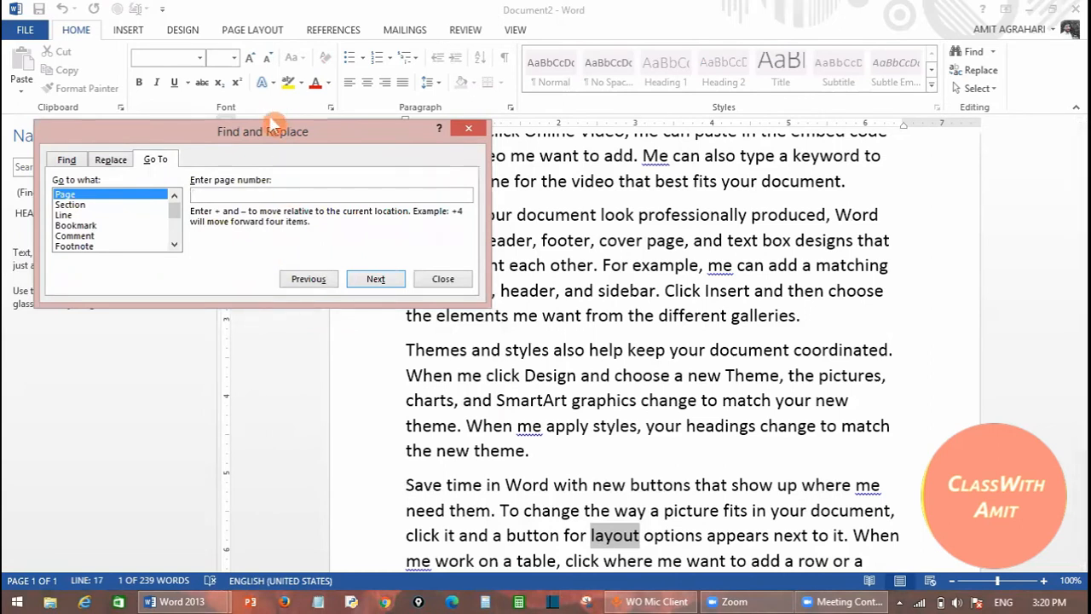
pyautogui.moveTo(265, 133); pyautogui.dragTo(255, 19)
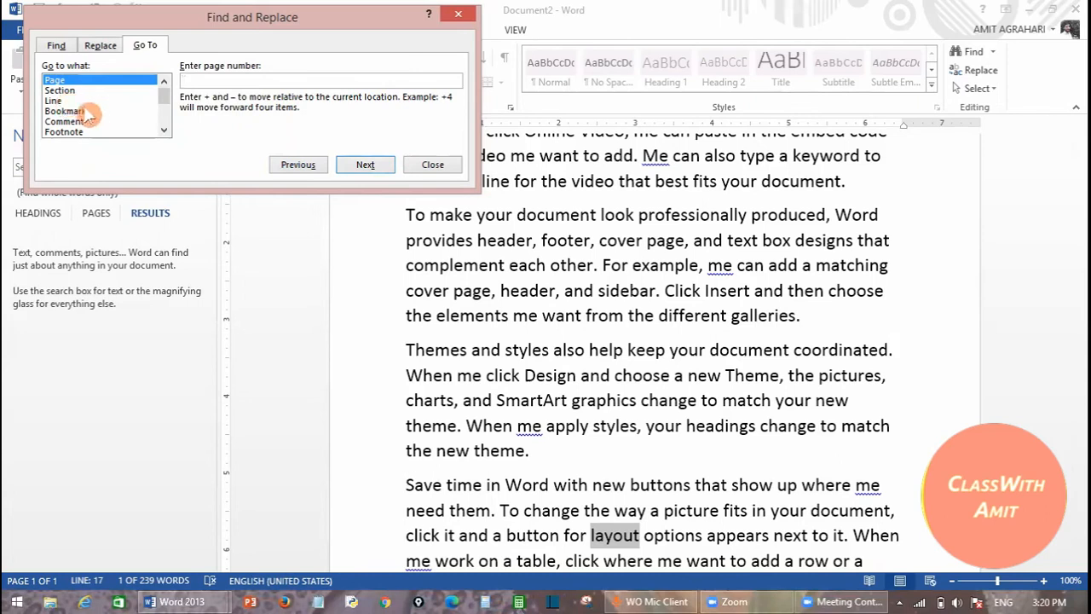
pyautogui.click(58, 101)
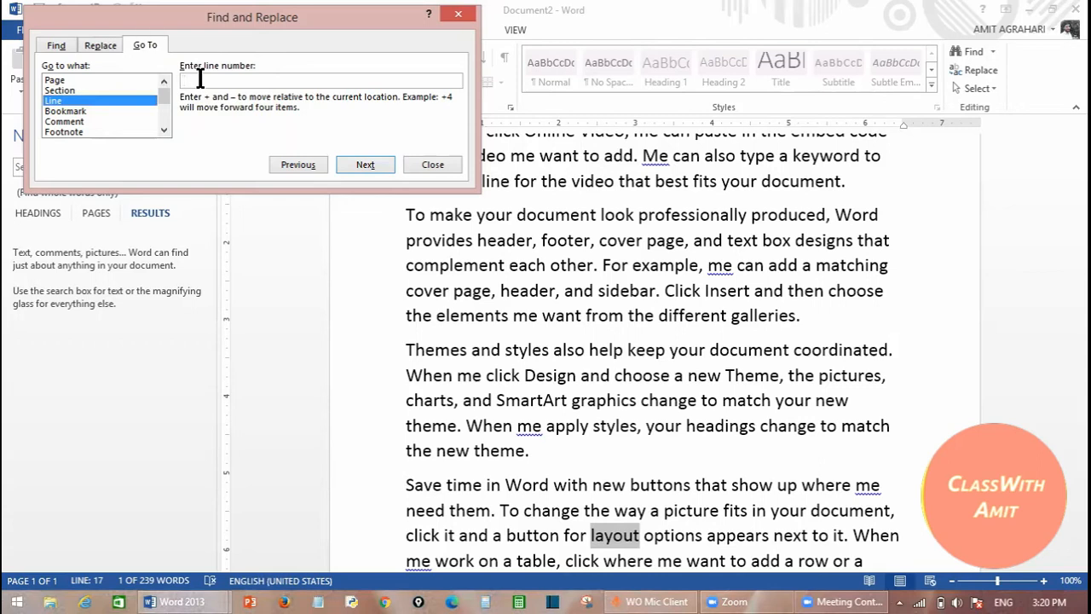
pyautogui.write('8')
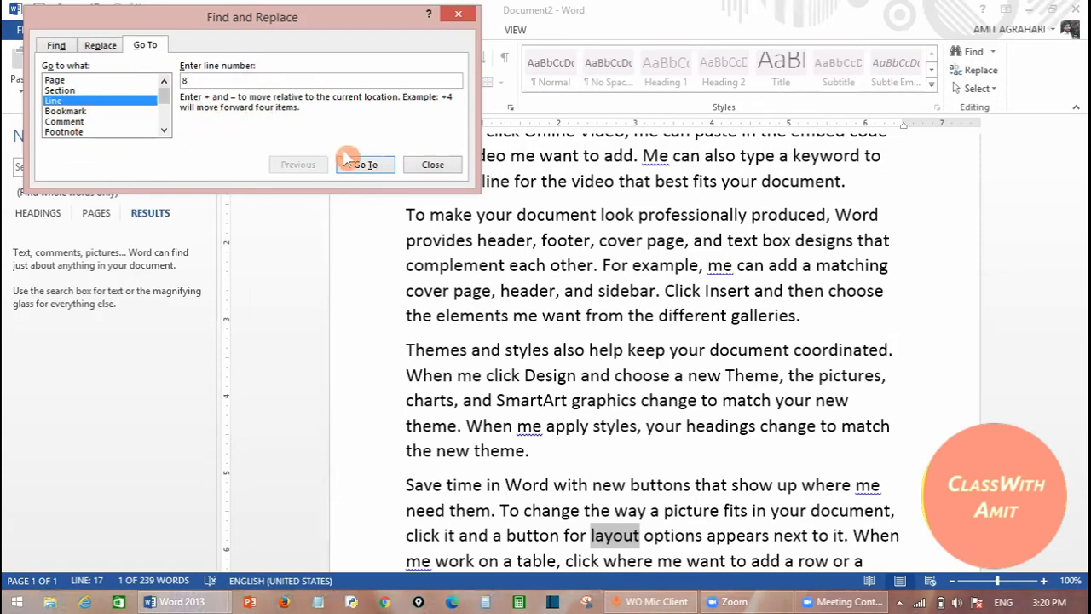
pyautogui.click(350, 163)
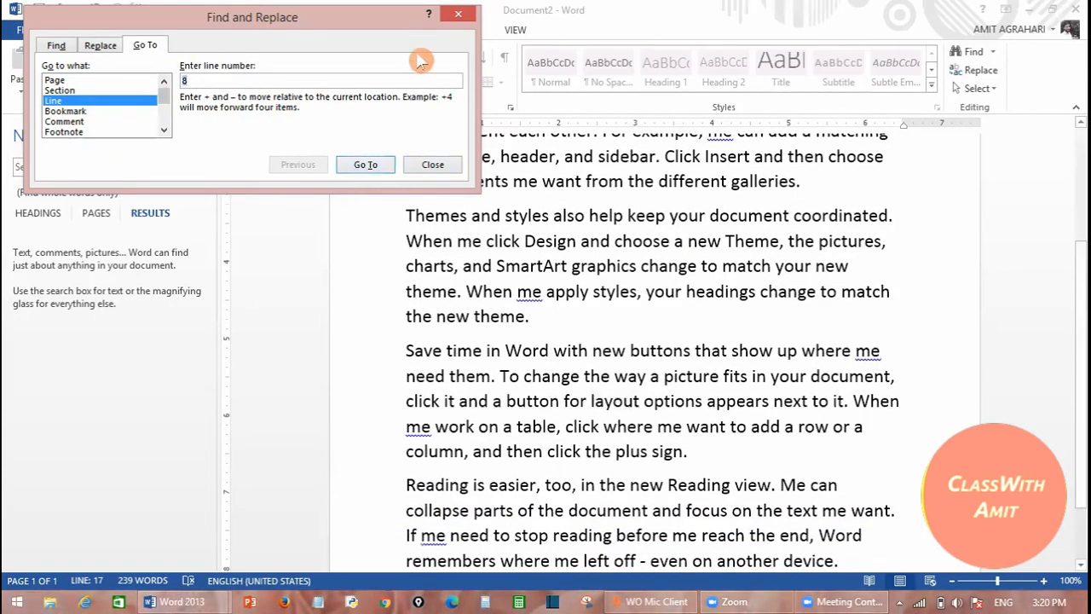
pyautogui.click(433, 165)
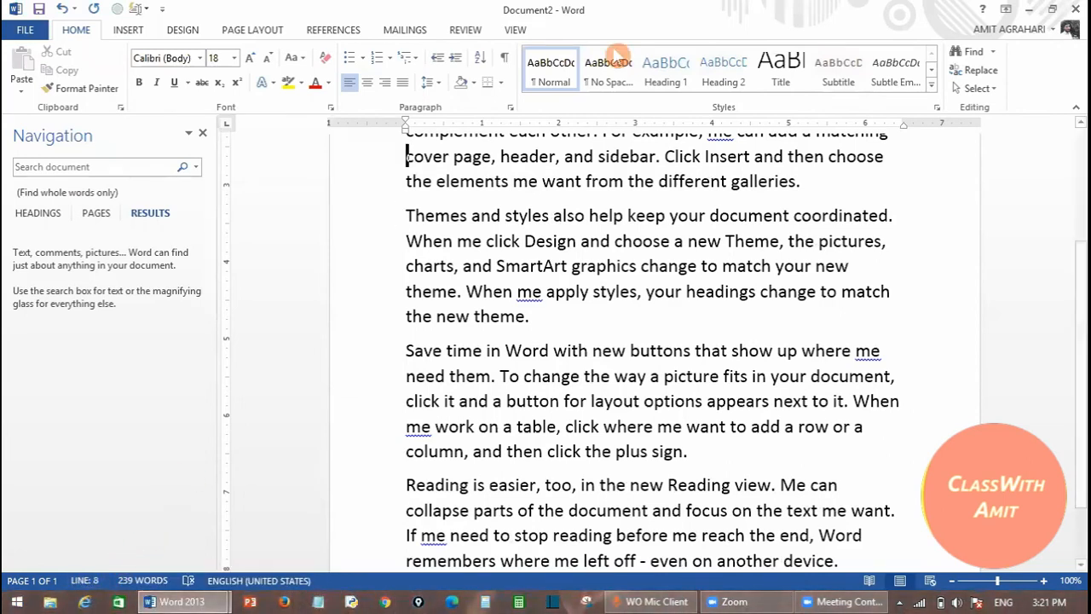
pyautogui.moveTo(44, 564); pyautogui.dragTo(115, 562)
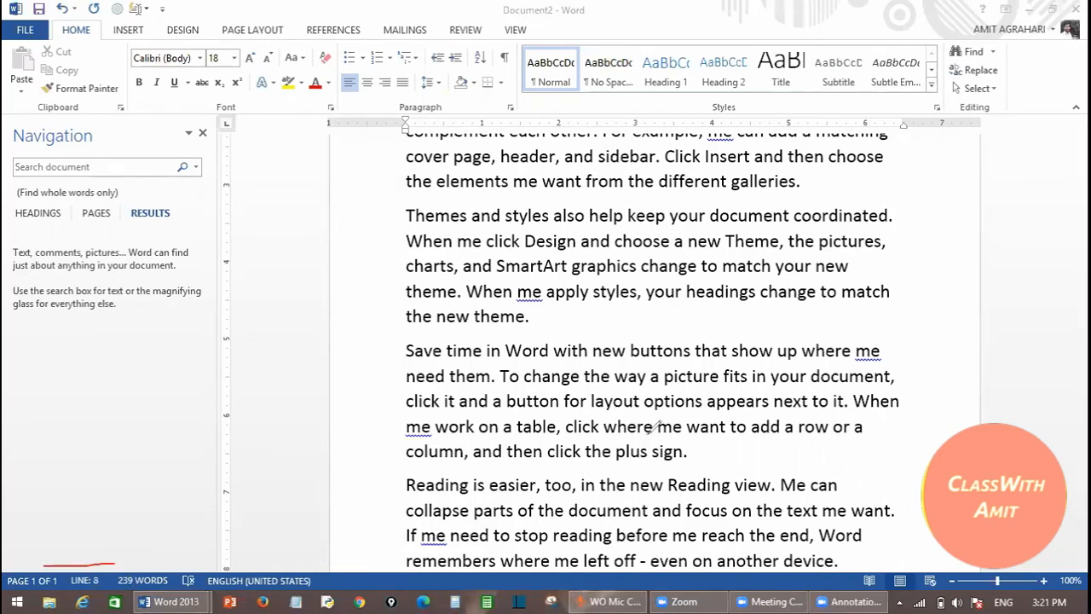
pyautogui.press('Escape')
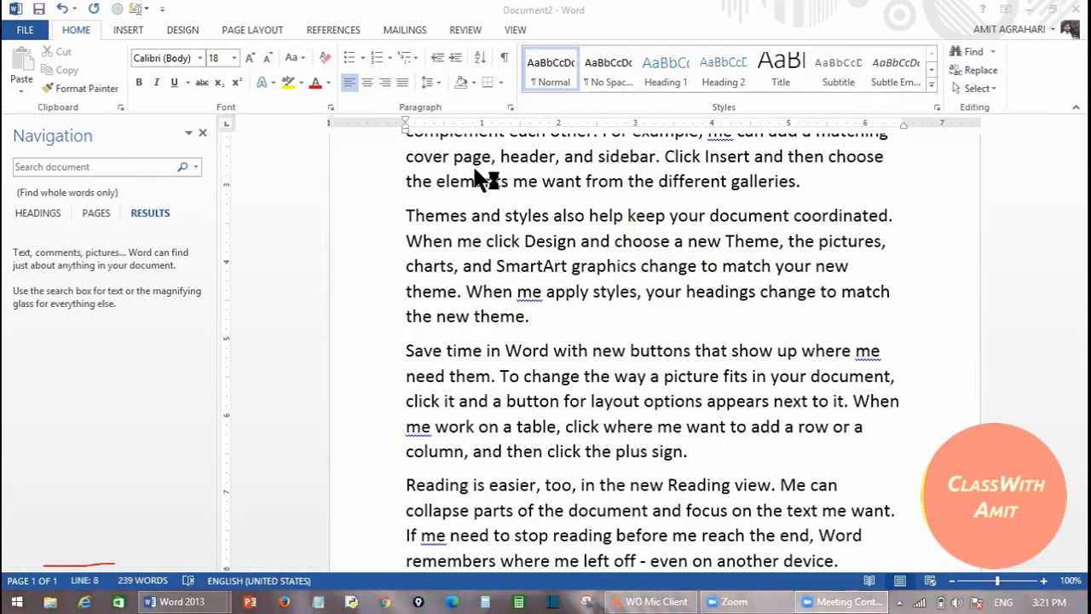
pyautogui.click(399, 168)
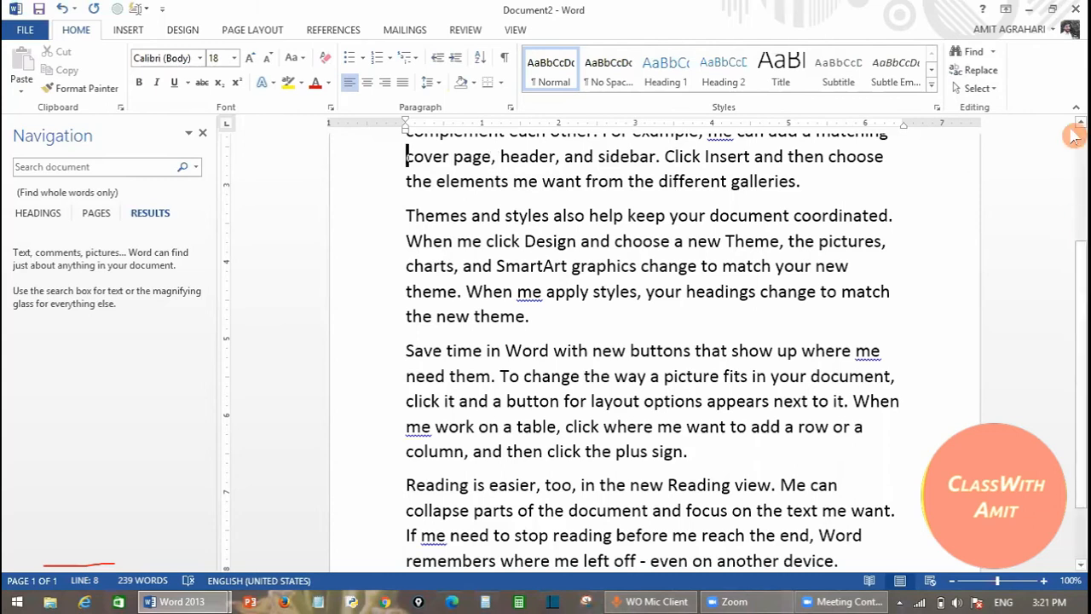
pyautogui.moveTo(1075, 290); pyautogui.dragTo(1074, 180)
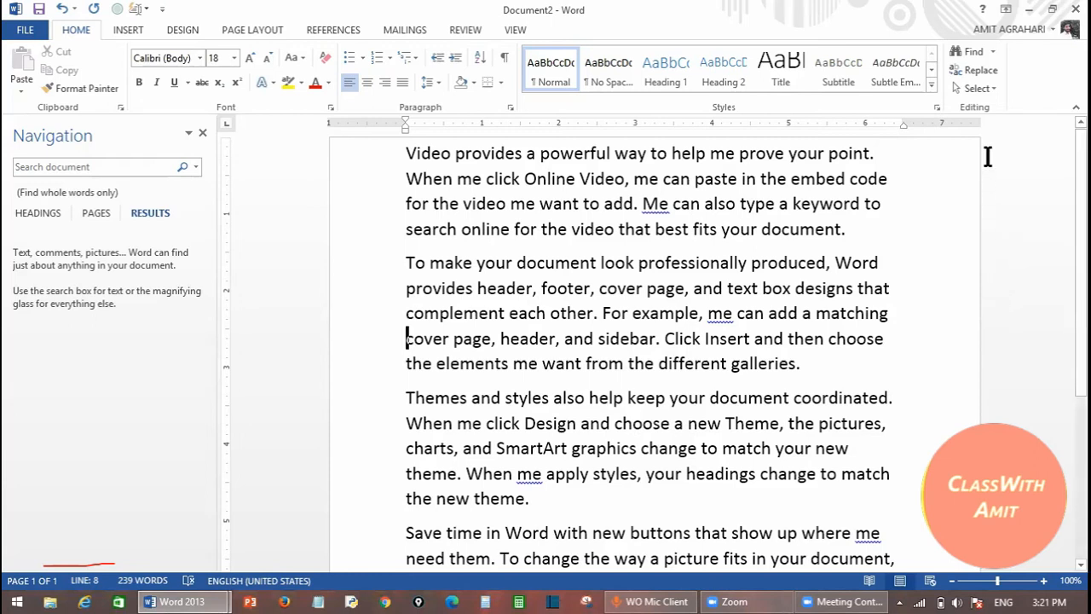
# - Select all of Document2's text with Select All and delete it
pyautogui.click(973, 90)
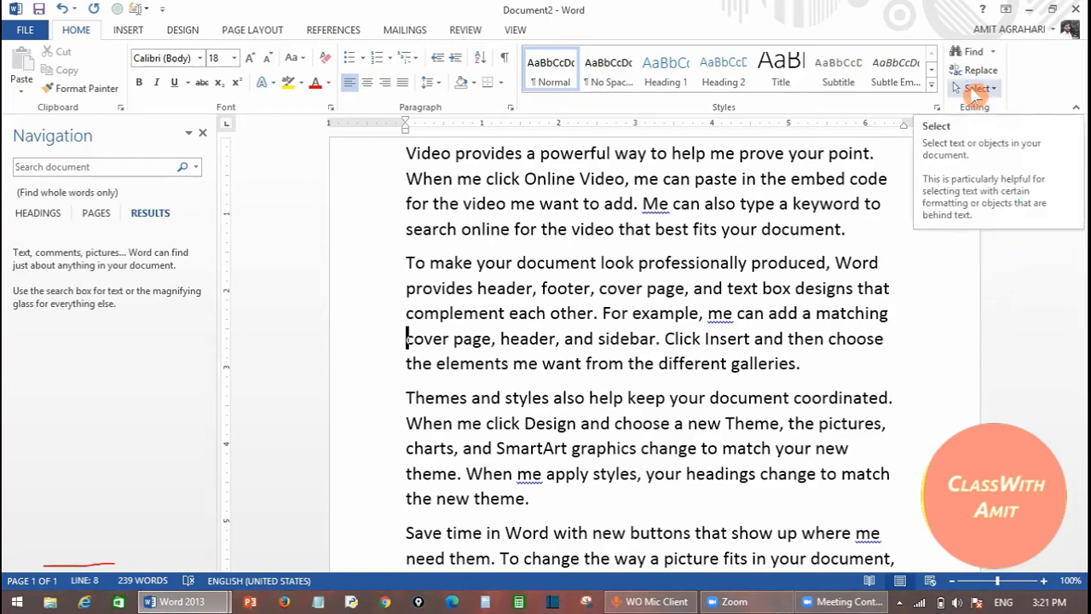
pyautogui.click(973, 90)
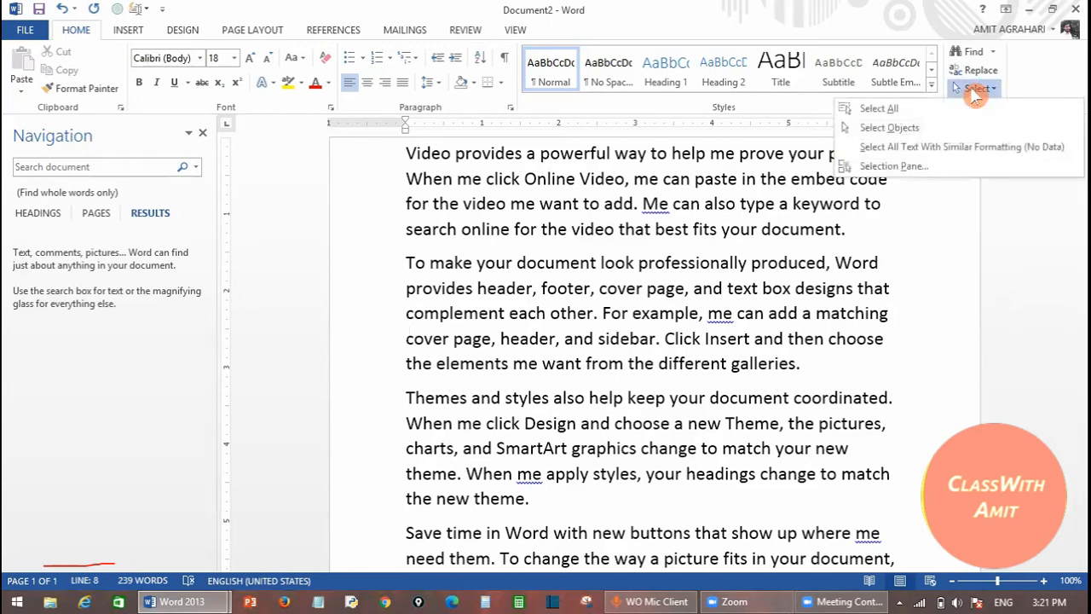
pyautogui.click(914, 109)
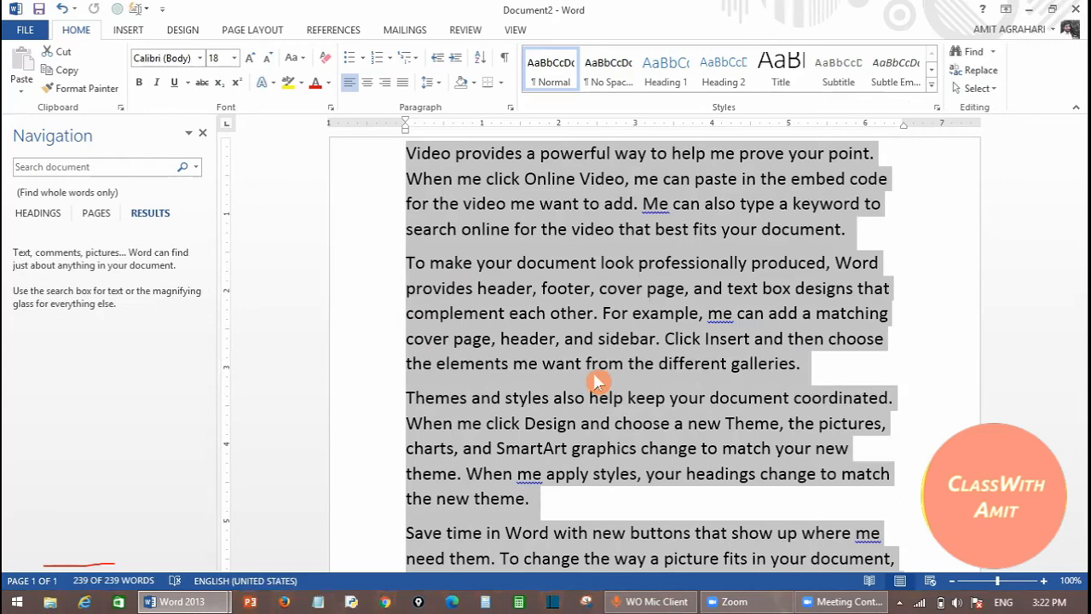
pyautogui.press('Delete')
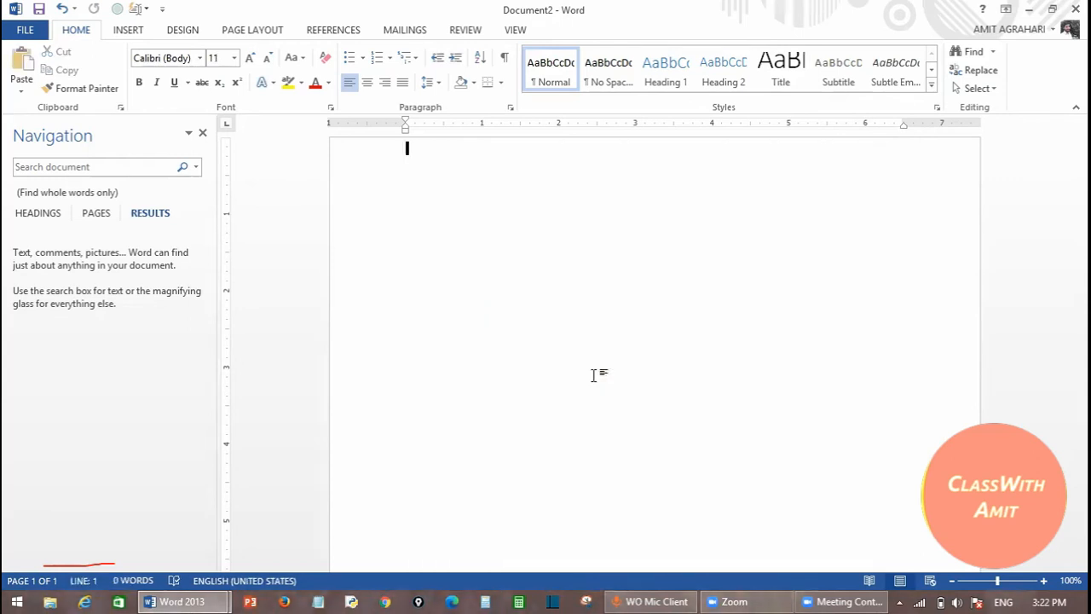
# - Paste the sample text back, then cut the 'SmartArt graphics… your headings' passage and paste it in place
pyautogui.hotkey('ctrl', 'v')
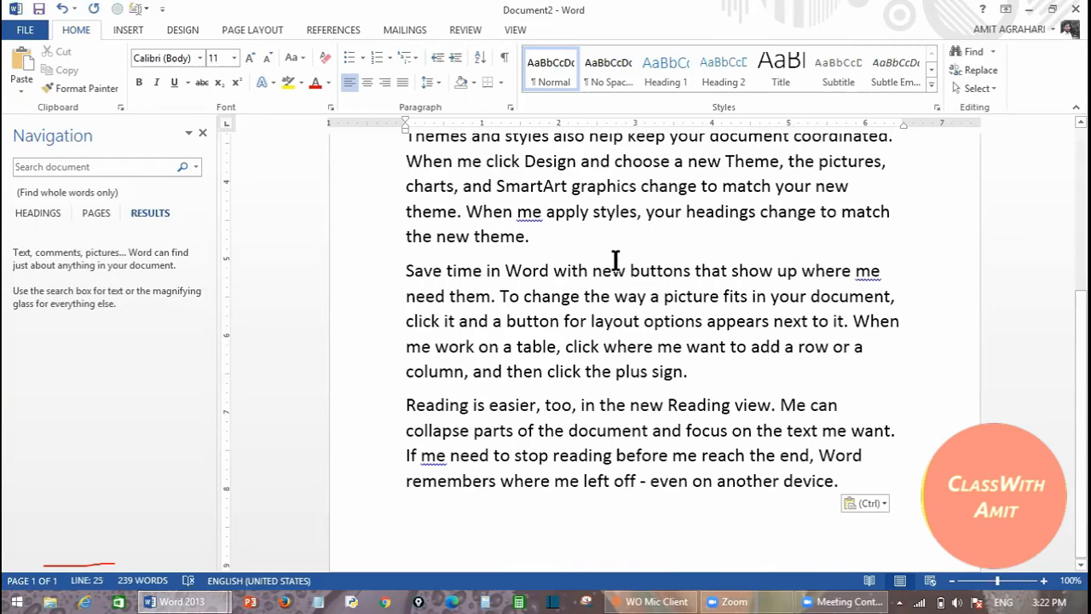
pyautogui.moveTo(499, 184); pyautogui.dragTo(716, 222)
pyautogui.hotkey('ctrl', 'c')
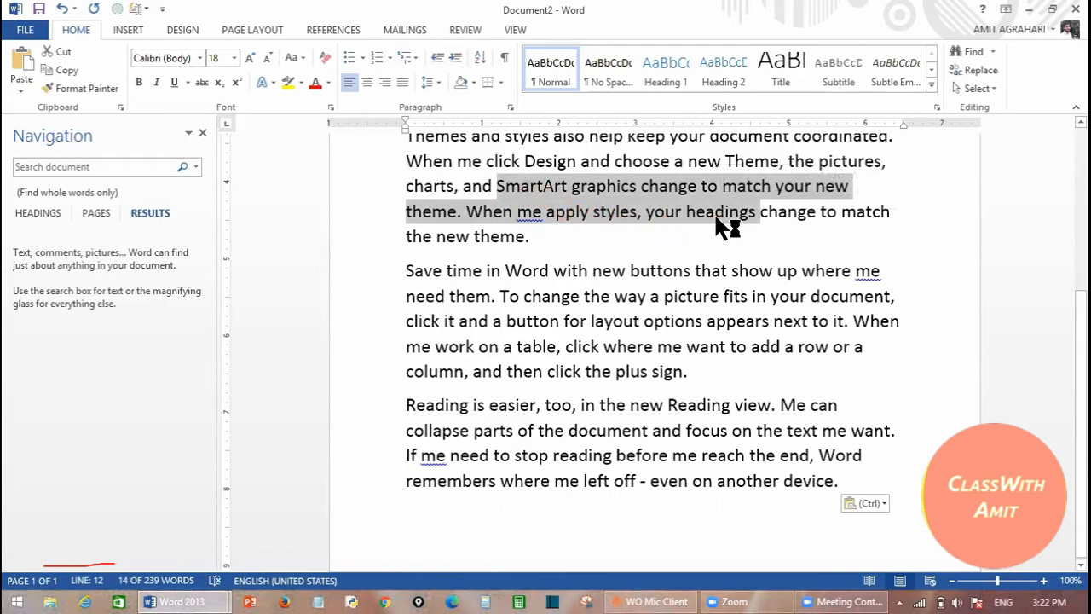
pyautogui.press('Delete')
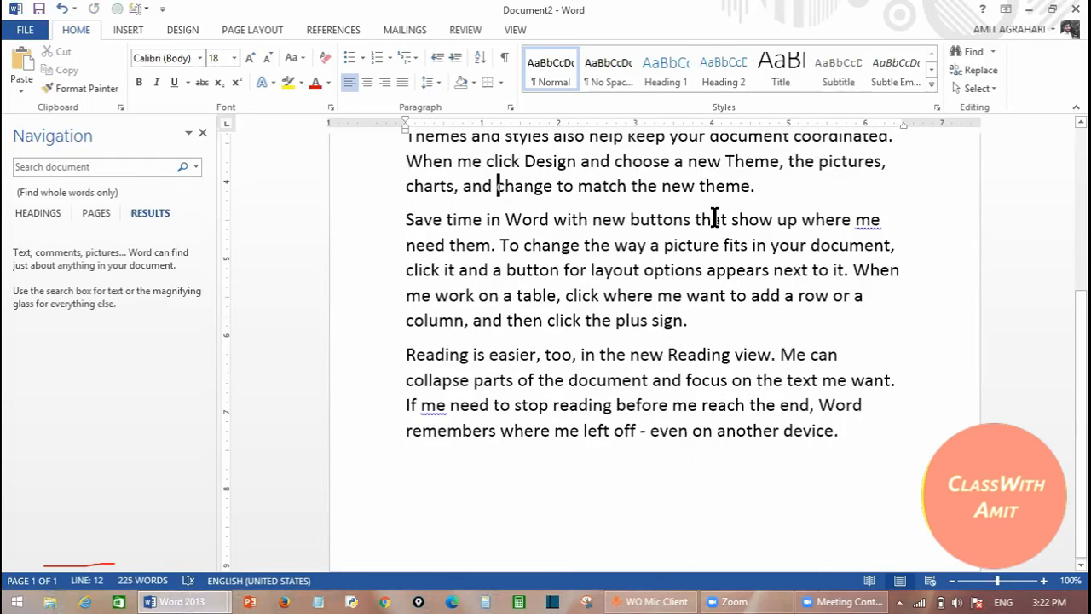
pyautogui.hotkey('ctrl', 'v')
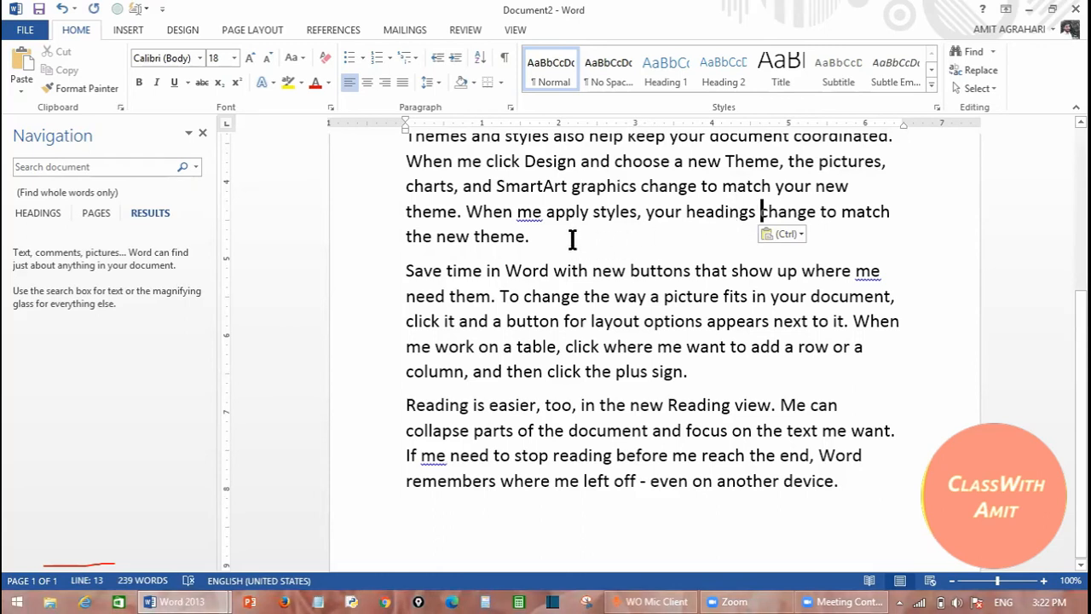
# - Close the Navigation pane and place the cursor after 'the new theme.'
pyautogui.click(204, 137)
pyautogui.click(500, 243)
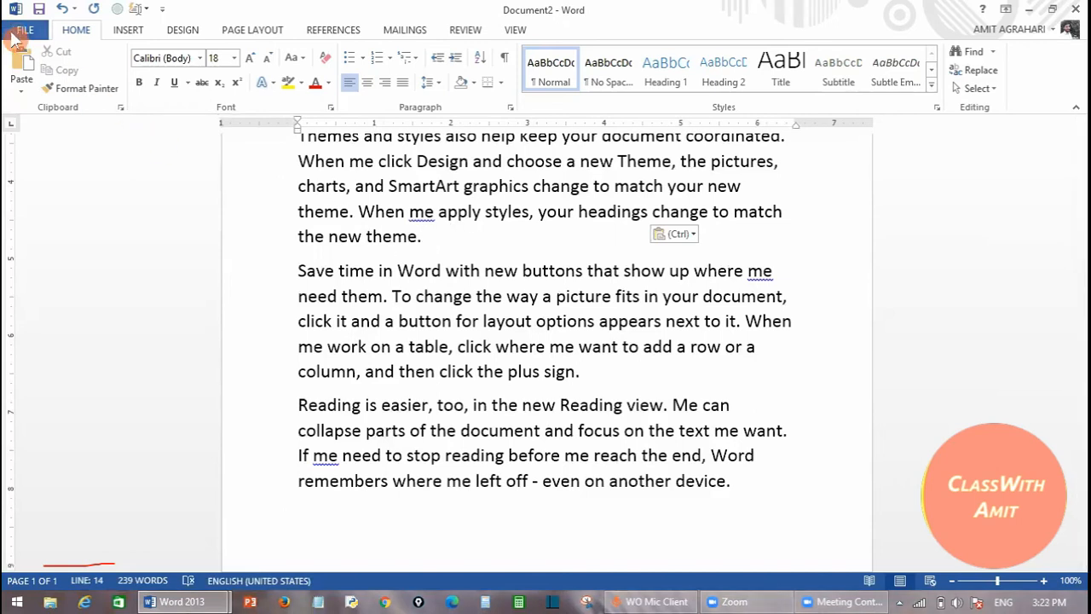
# - Start Save As on this Computer and choose the Desktop folder as the save location
pyautogui.click(12, 31)
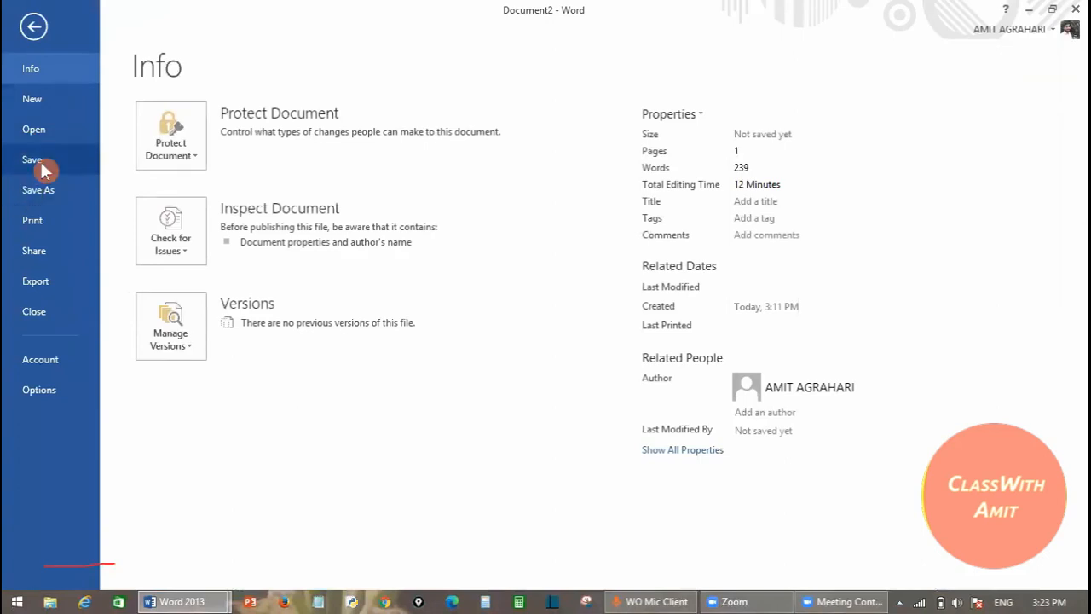
pyautogui.click(38, 162)
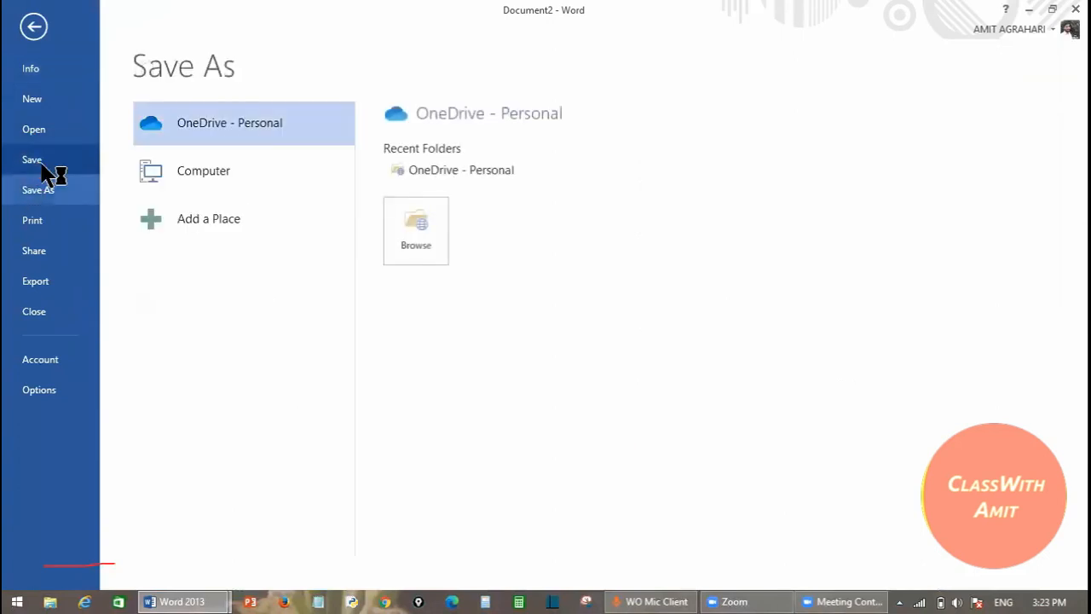
pyautogui.click(211, 174)
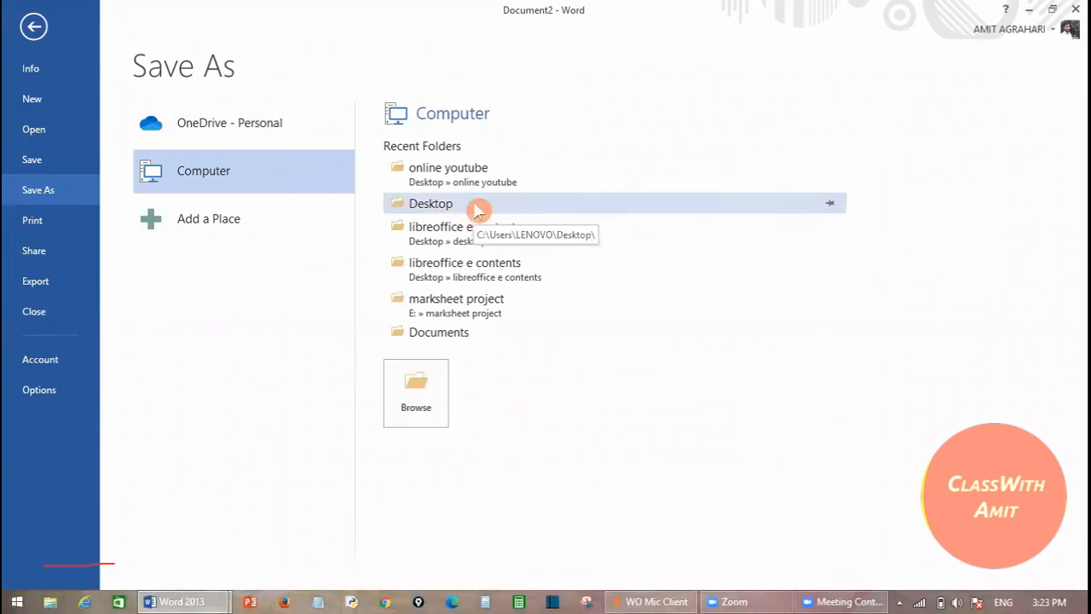
pyautogui.click(477, 210)
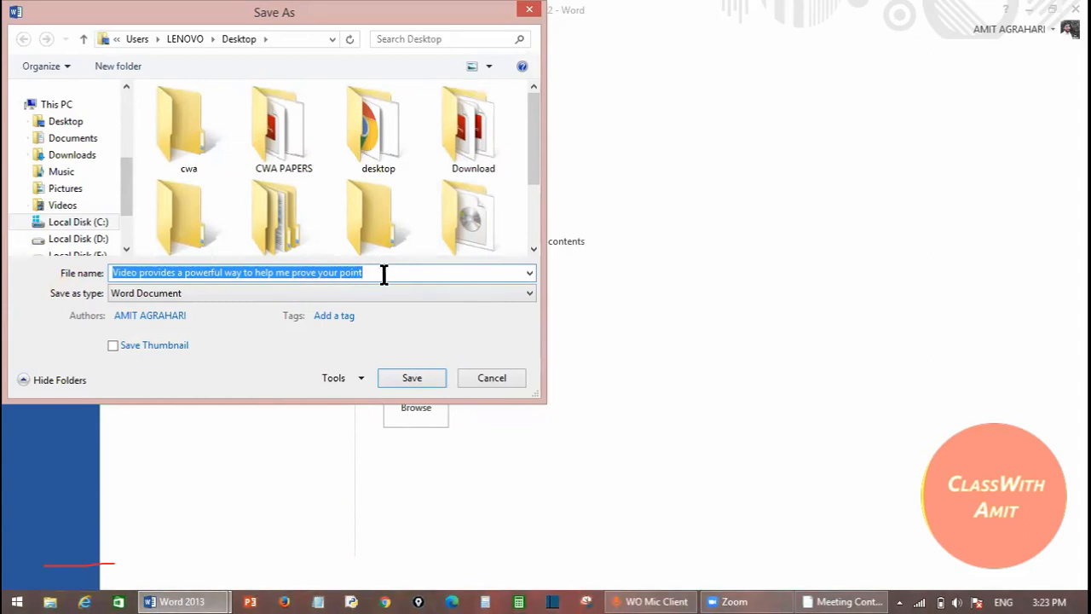
# - Replace the suggested file name with 'abcdd'
pyautogui.press('BackSpace')
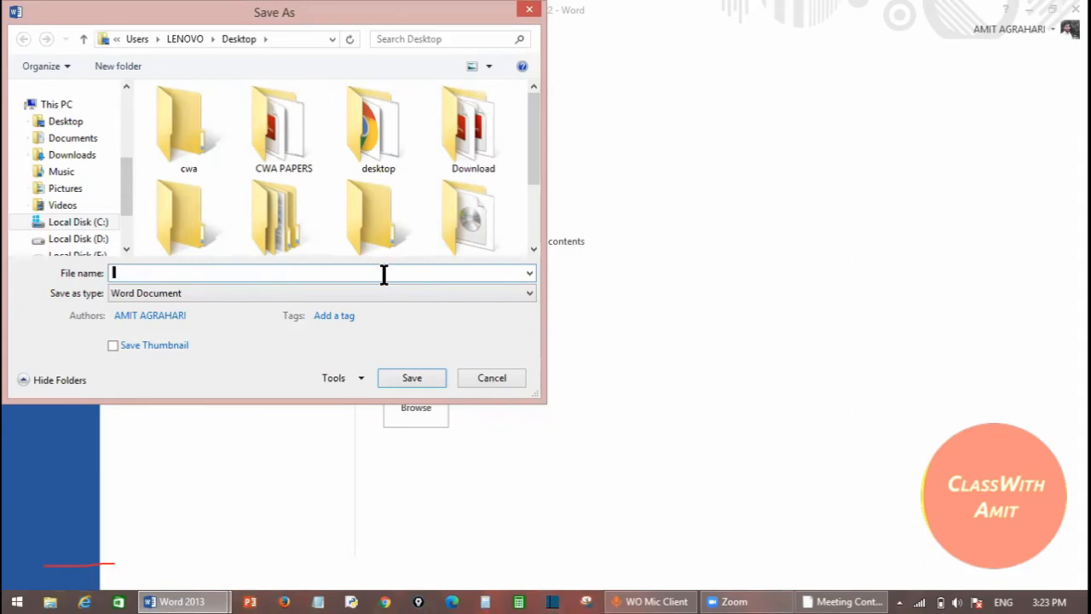
pyautogui.write('abcd')
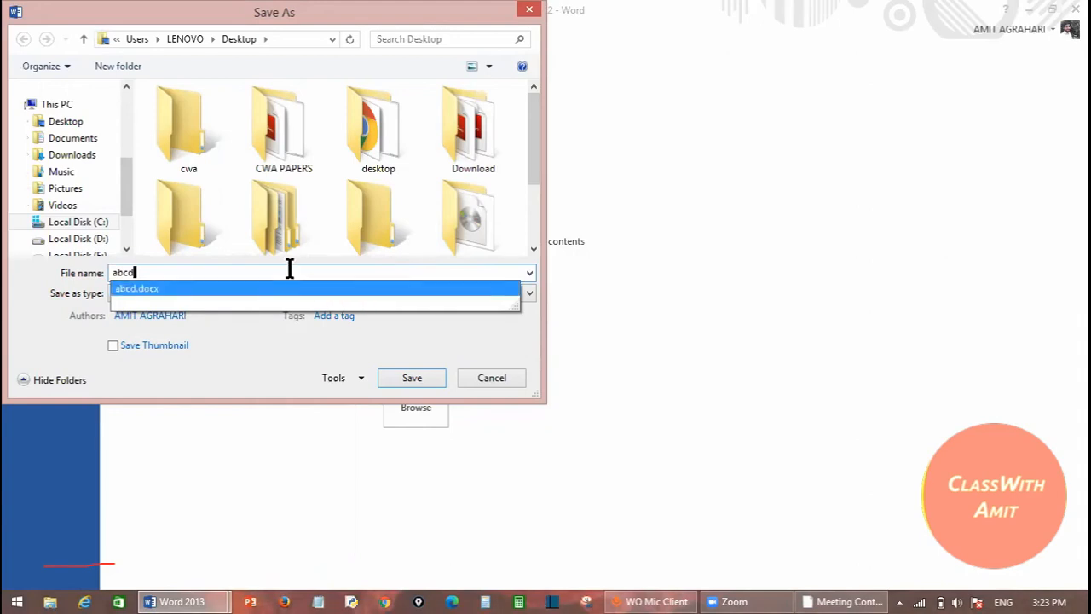
pyautogui.write('d')
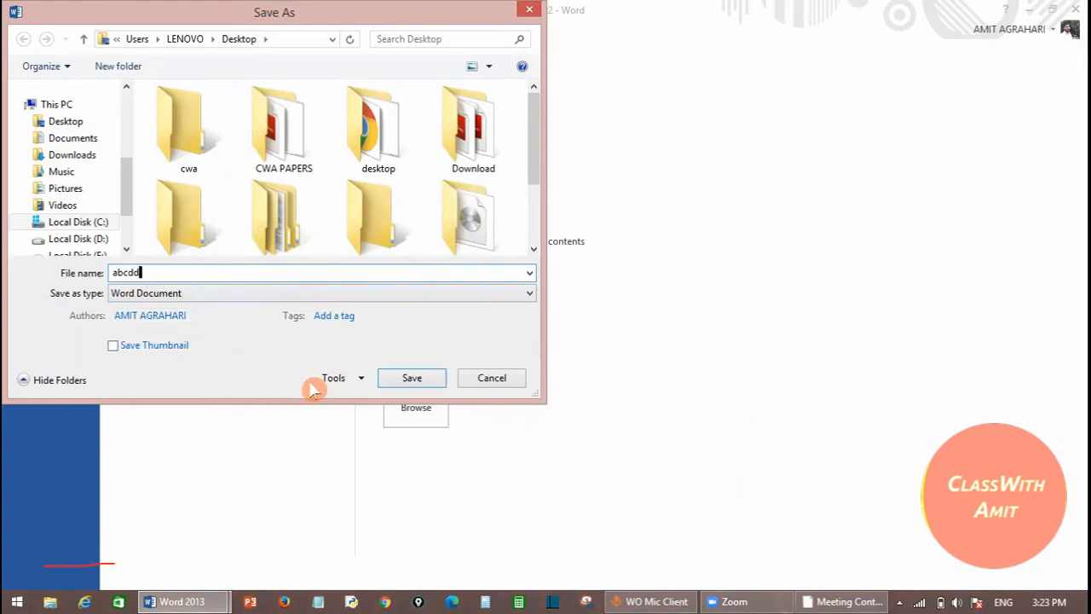
# - Open General Options from the Save As dialog's Tools list
pyautogui.click(339, 380)
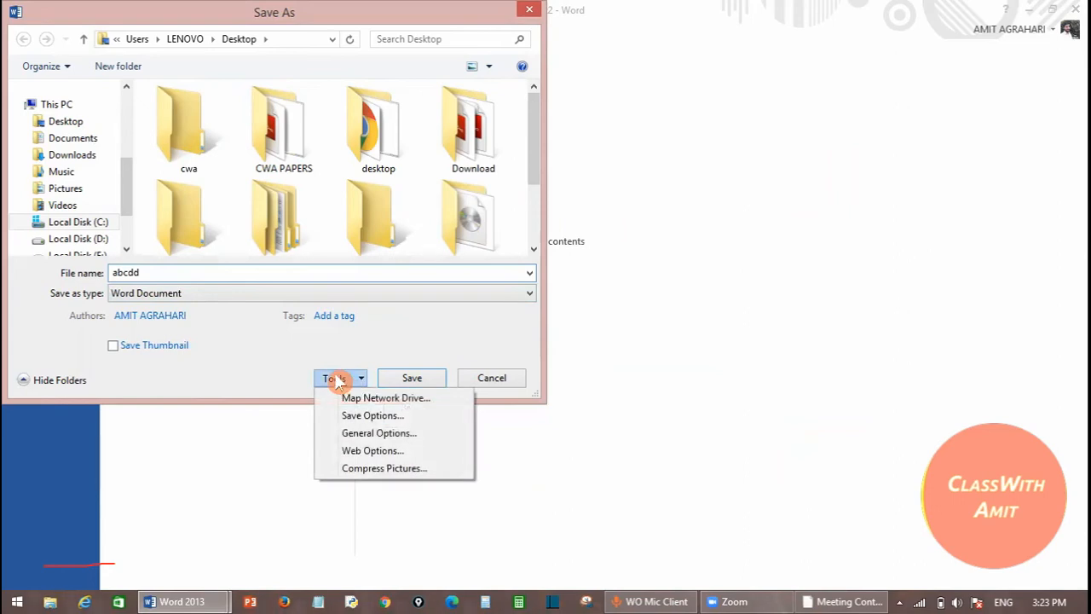
pyautogui.click(235, 378)
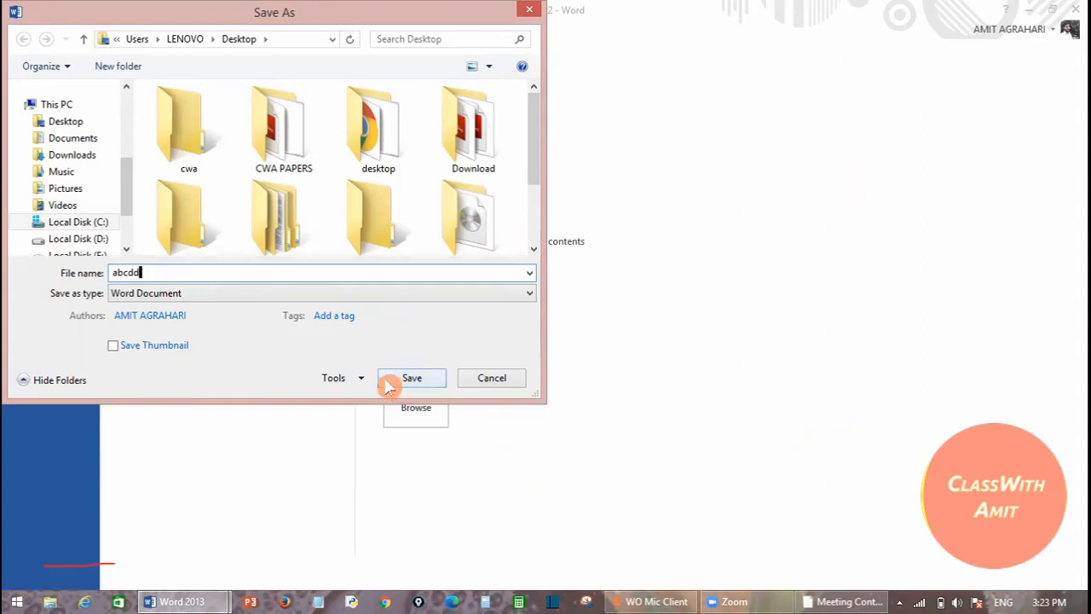
pyautogui.click(337, 380)
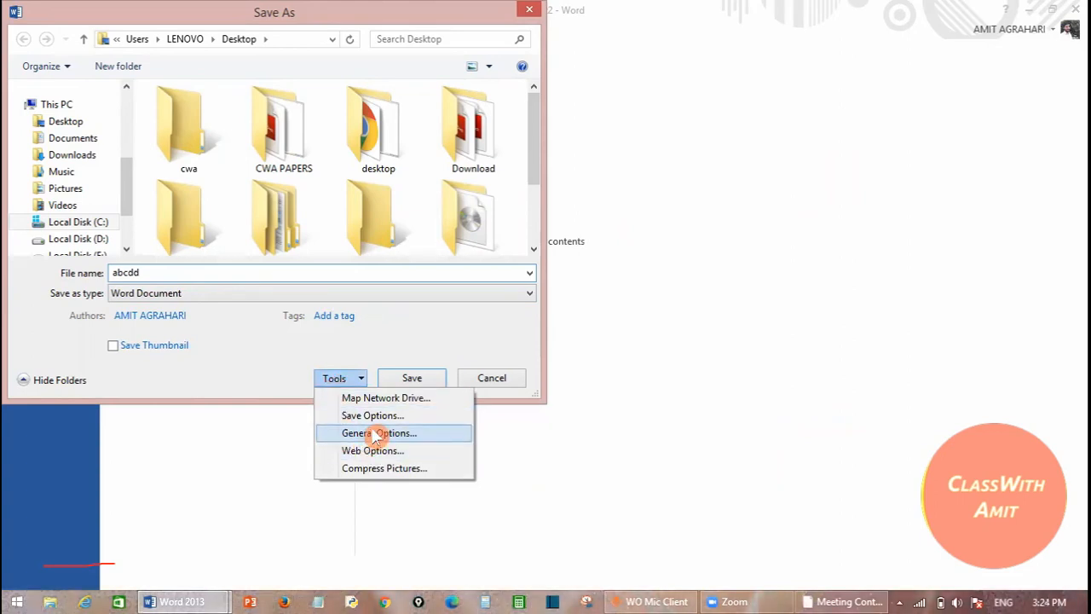
pyautogui.click(377, 434)
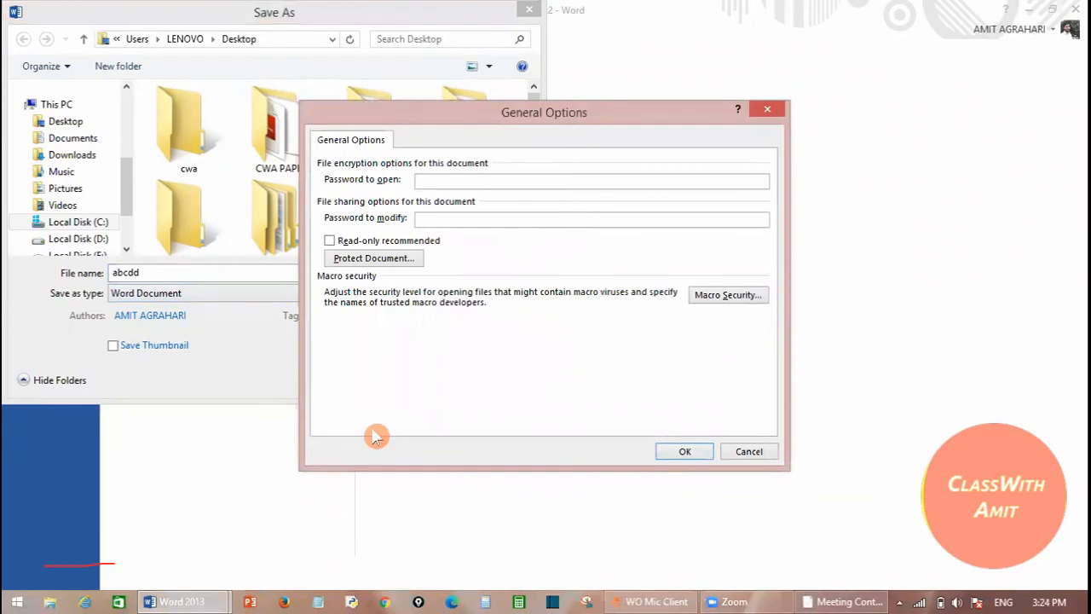
# - Enter a password to open and a password to modify, then confirm each one
pyautogui.click(442, 180)
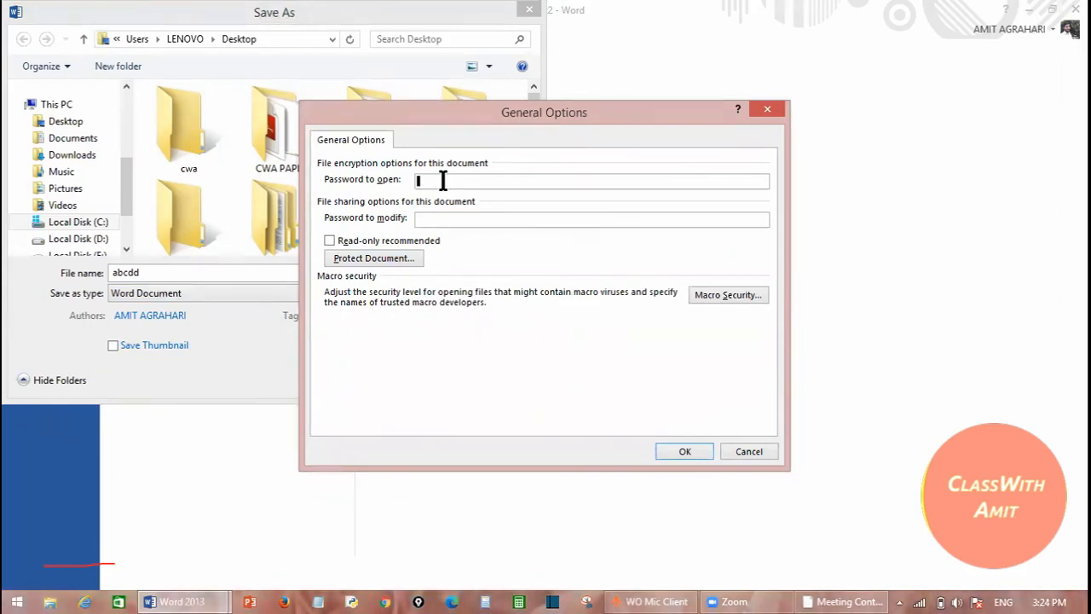
pyautogui.write('123')
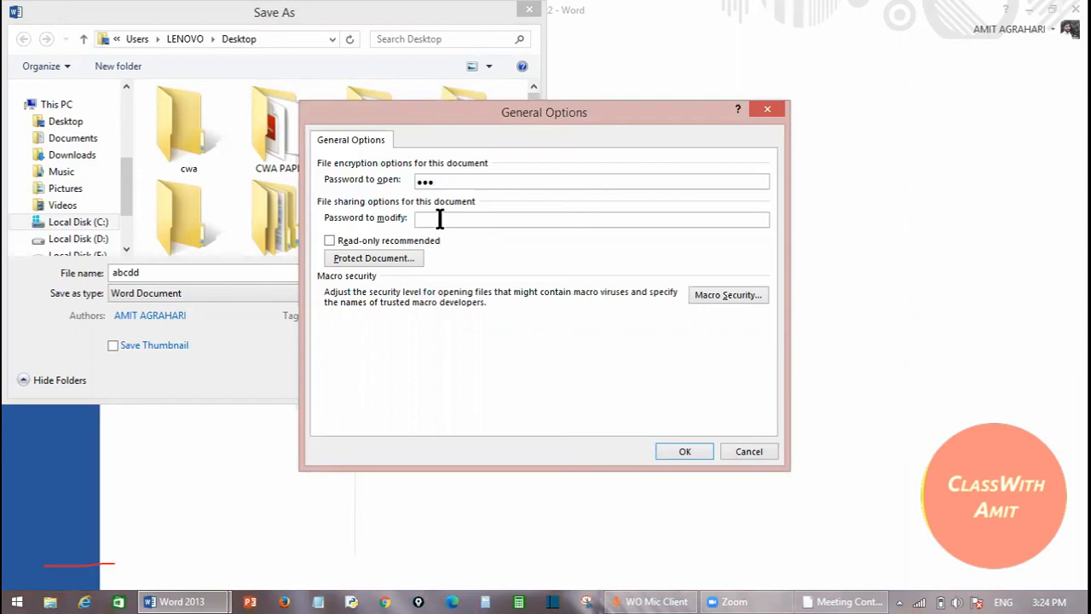
pyautogui.write('123')
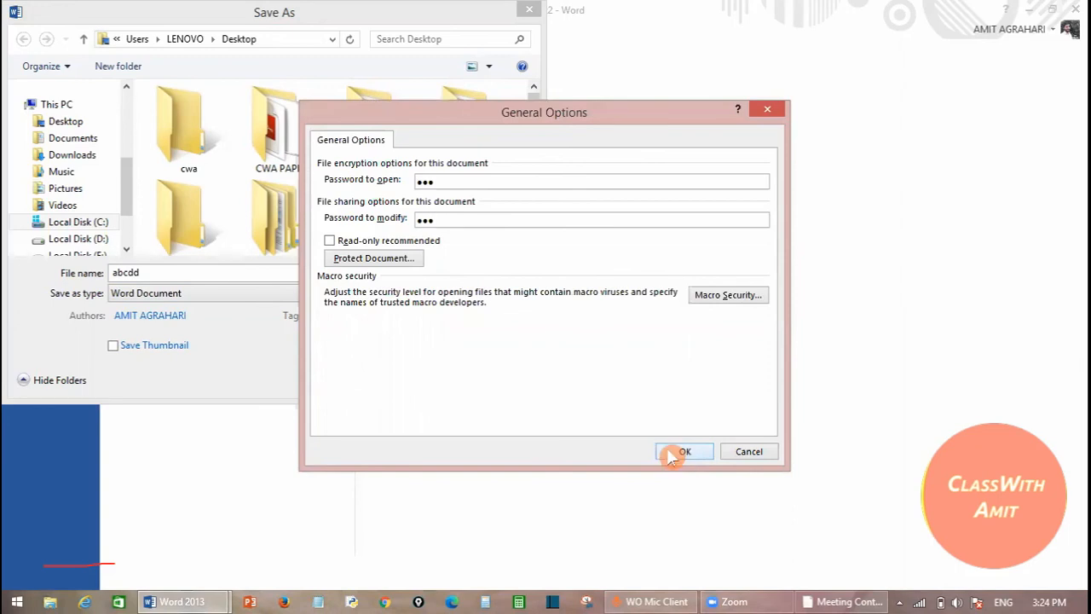
pyautogui.click(674, 452)
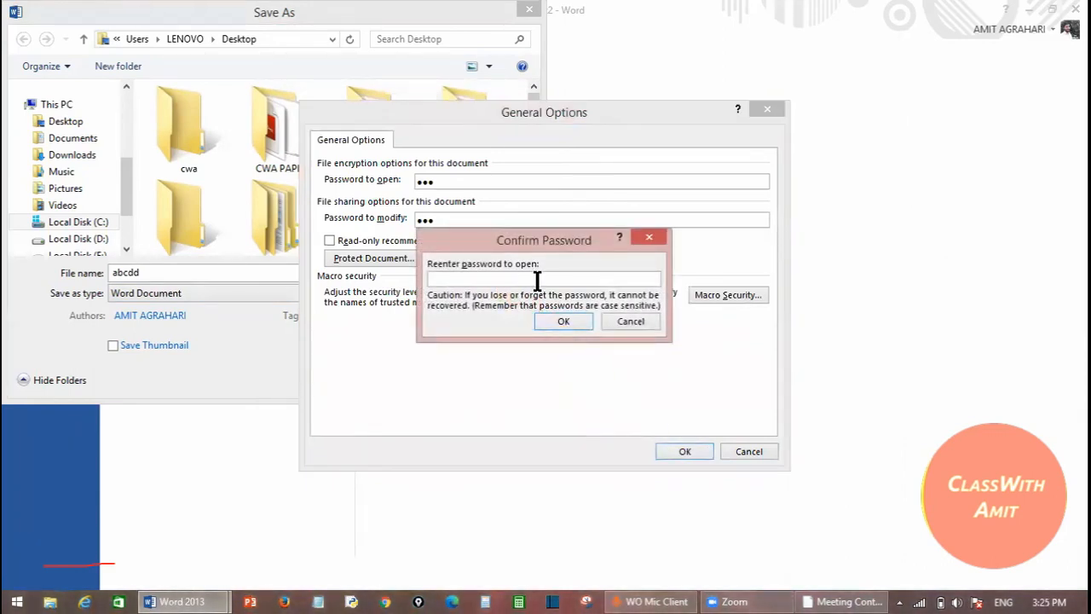
pyautogui.write('123')
pyautogui.press('Return')
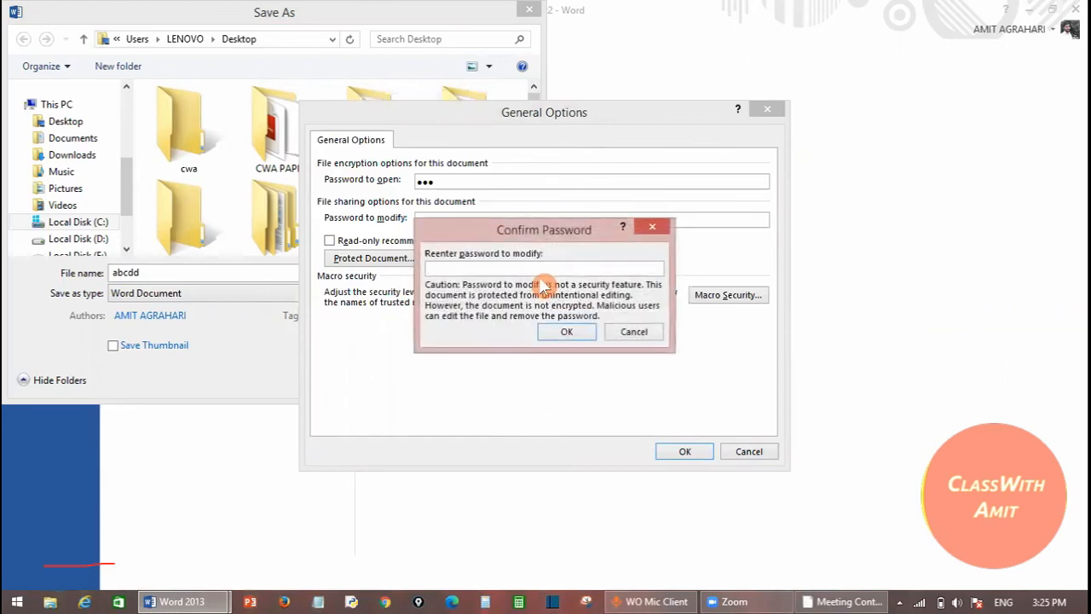
pyautogui.write('123')
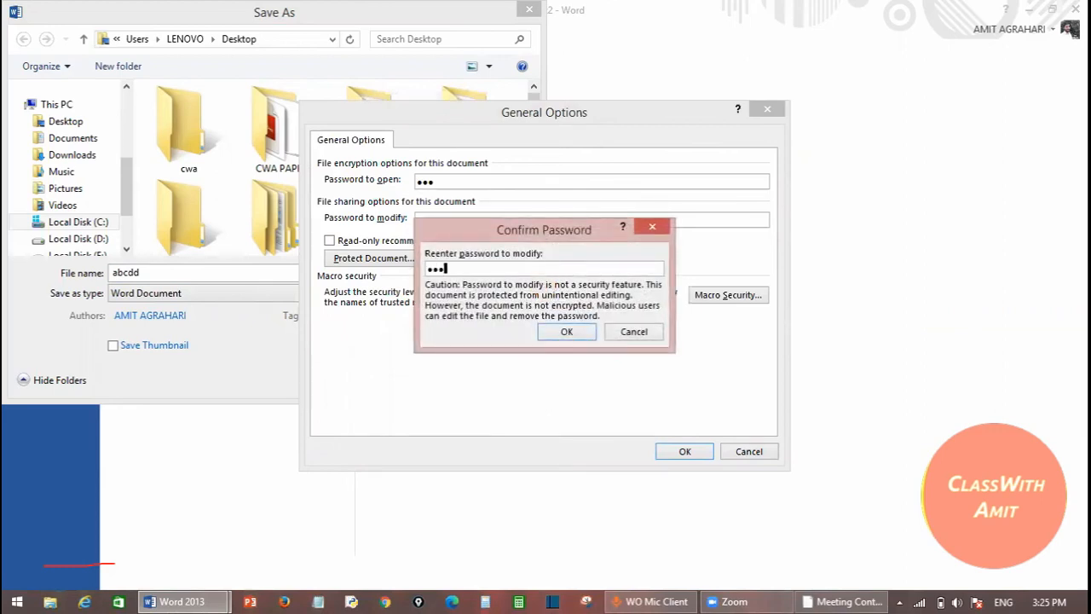
pyautogui.click(568, 332)
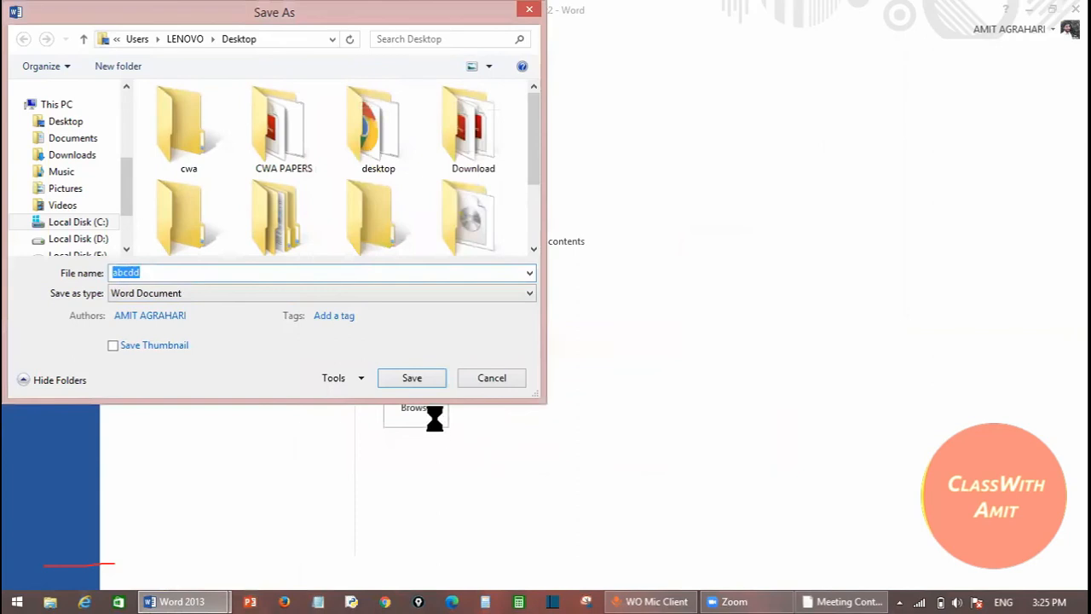
# - Save abcdd, close Document1 without saving, and reopen abcdd from the Desktop
pyautogui.click(391, 381)
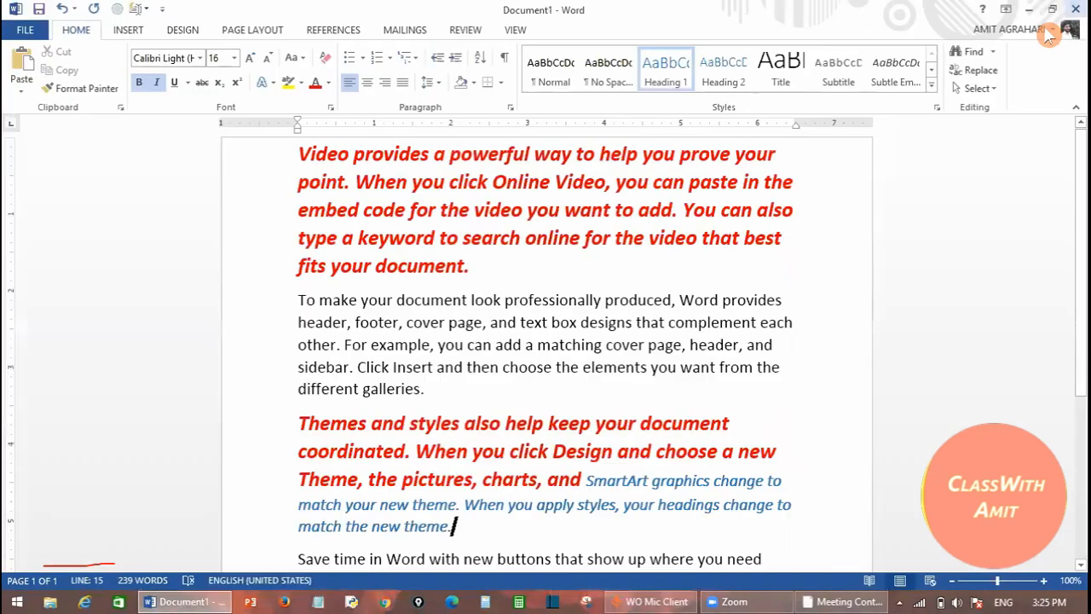
pyautogui.click(1076, 8)
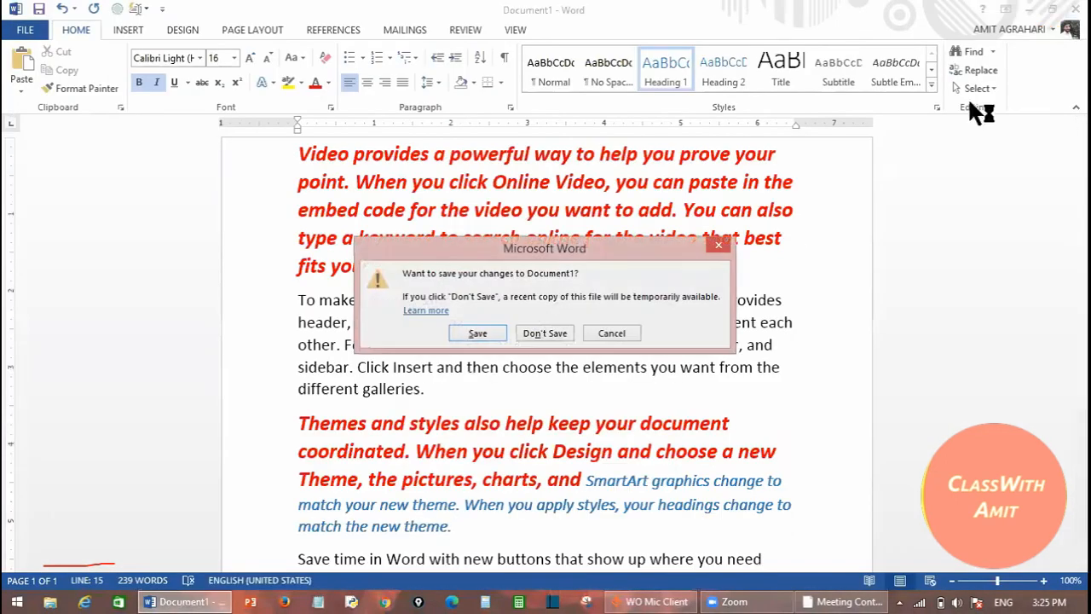
pyautogui.click(540, 341)
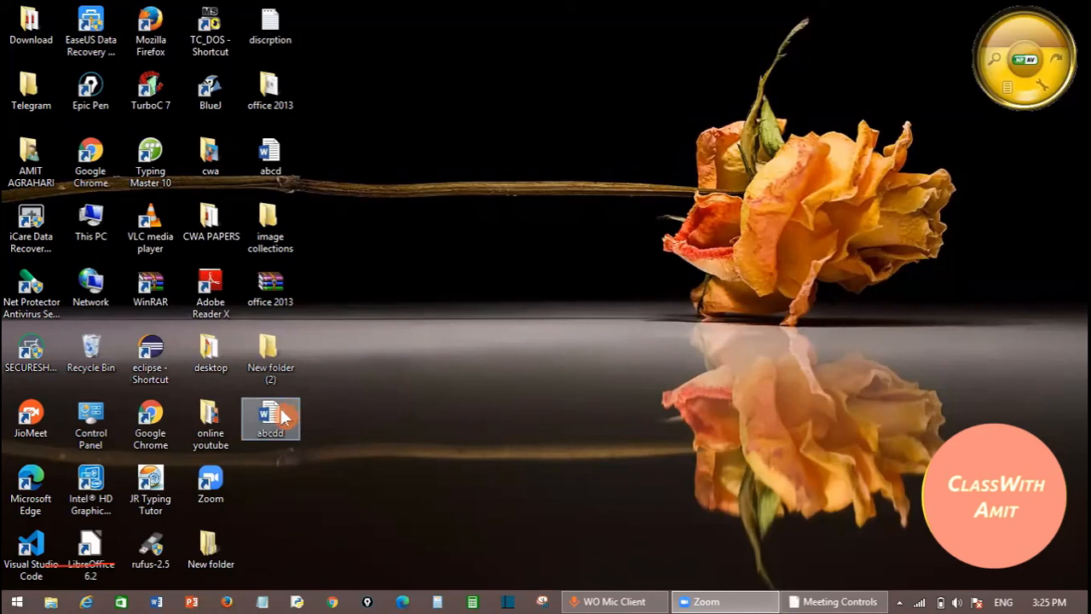
pyautogui.click(287, 418)
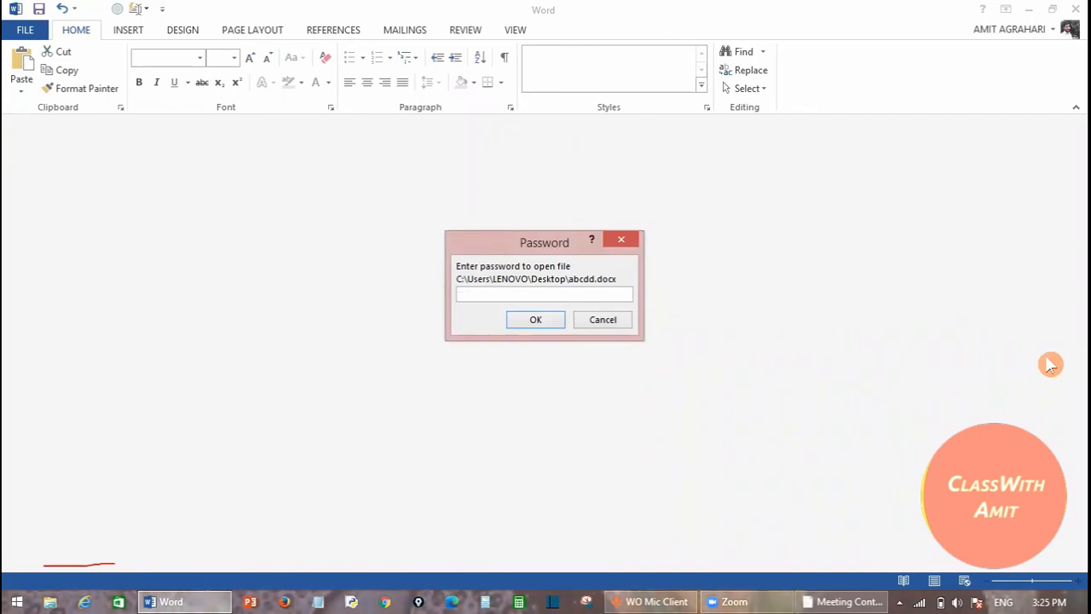
# - Supply the open and modify passwords, decline the default-program prompt, and click after the first paragraph
pyautogui.write('123')
pyautogui.press('Return')
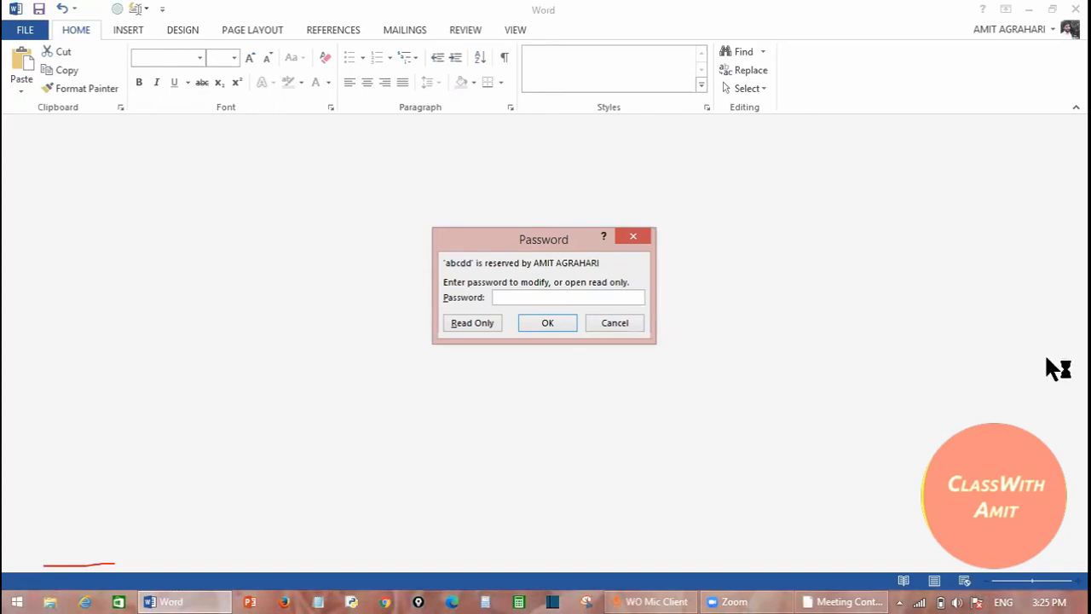
pyautogui.write('123')
pyautogui.press('Return')
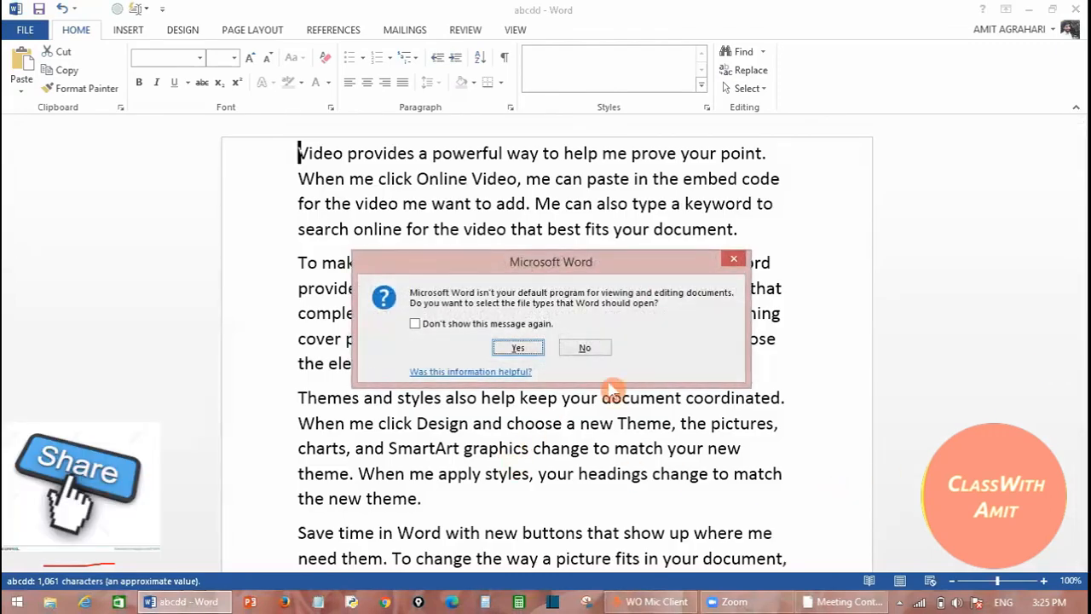
pyautogui.click(588, 349)
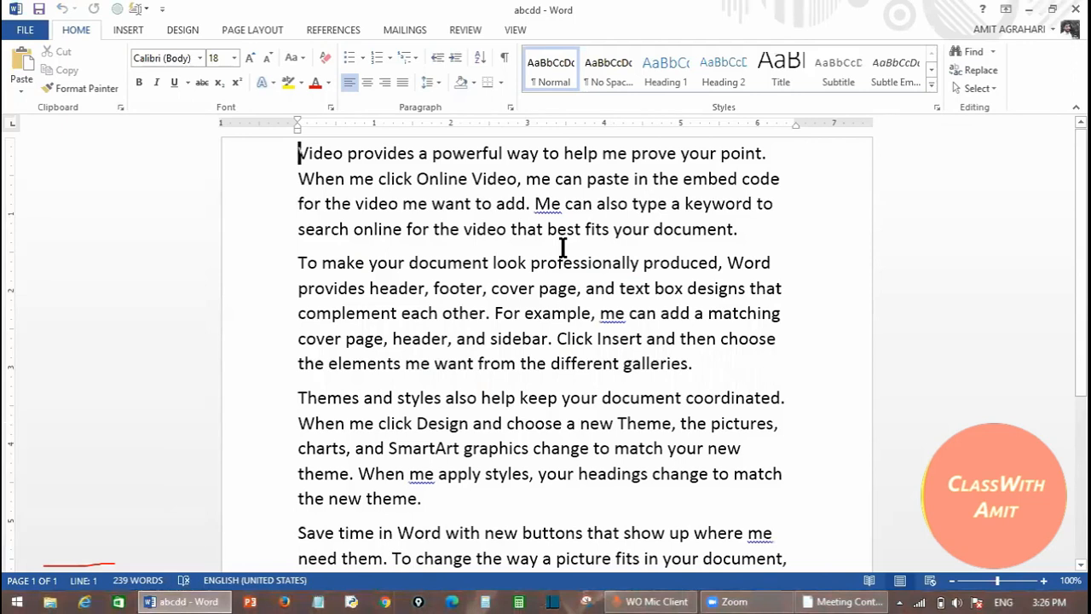
pyautogui.click(746, 230)
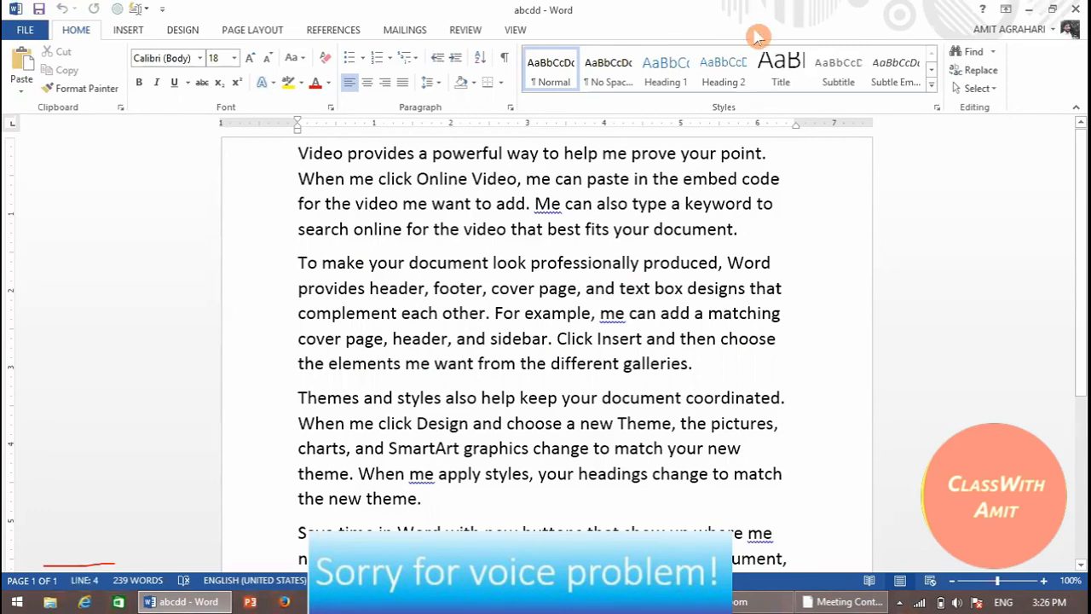